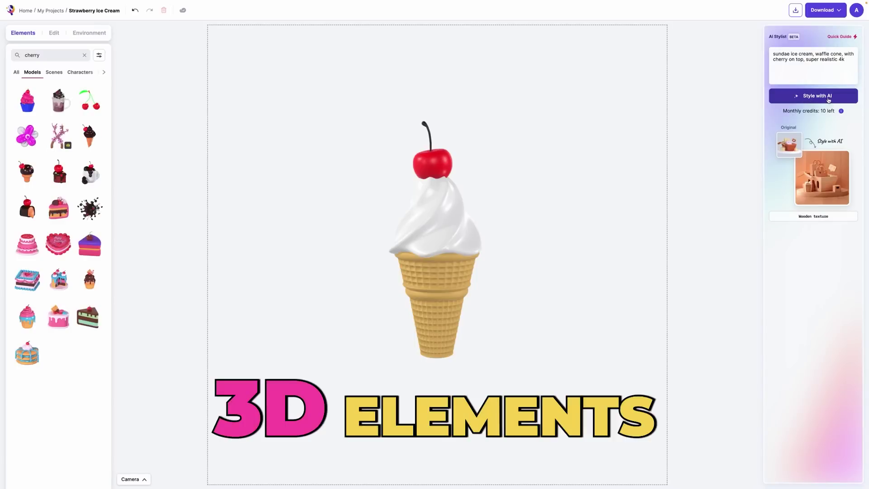
# - Enter OpenArt's creation dashboard, which lists use cases from Sketch to image to AI QR Code
pyautogui.click(829, 100)
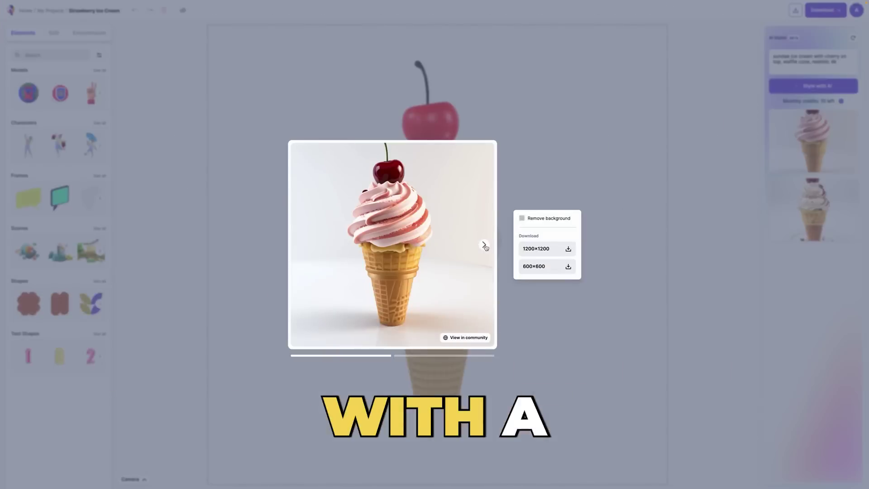
pyautogui.click(486, 248)
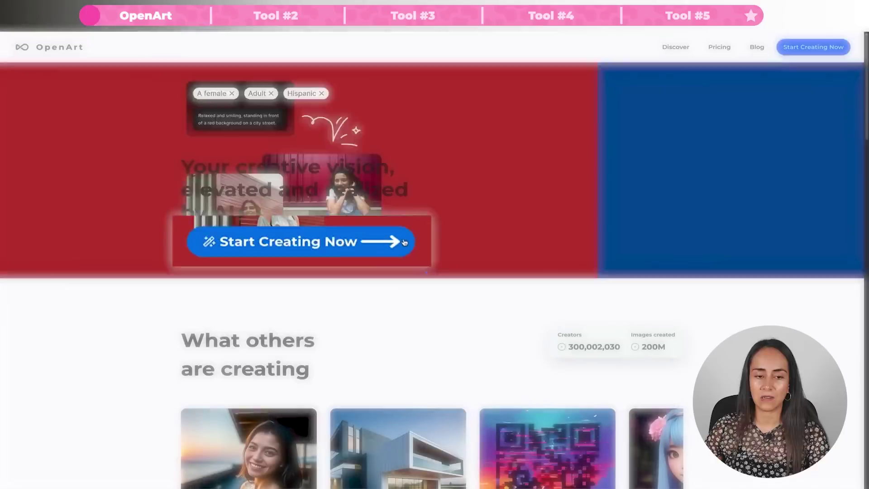
pyautogui.click(380, 234)
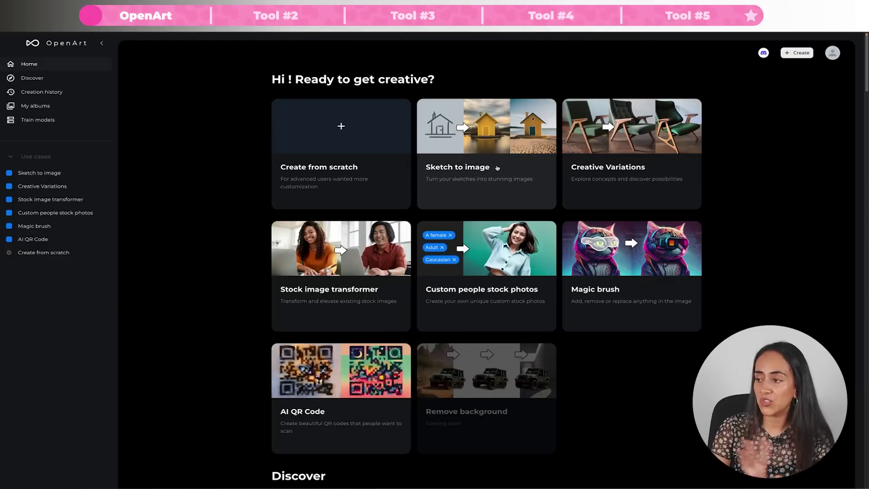
# - Open the Sketch to image creator and load the IMG_2485 sketch into its upload slot
pyautogui.click(497, 168)
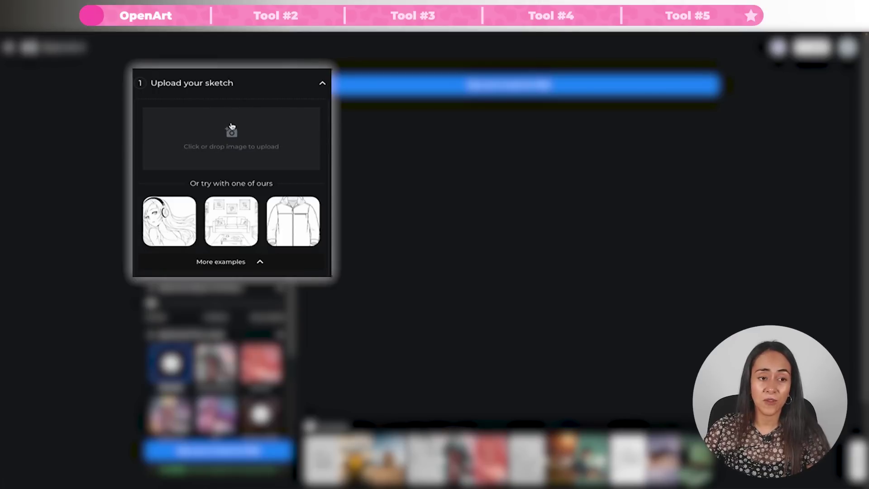
pyautogui.click(260, 262)
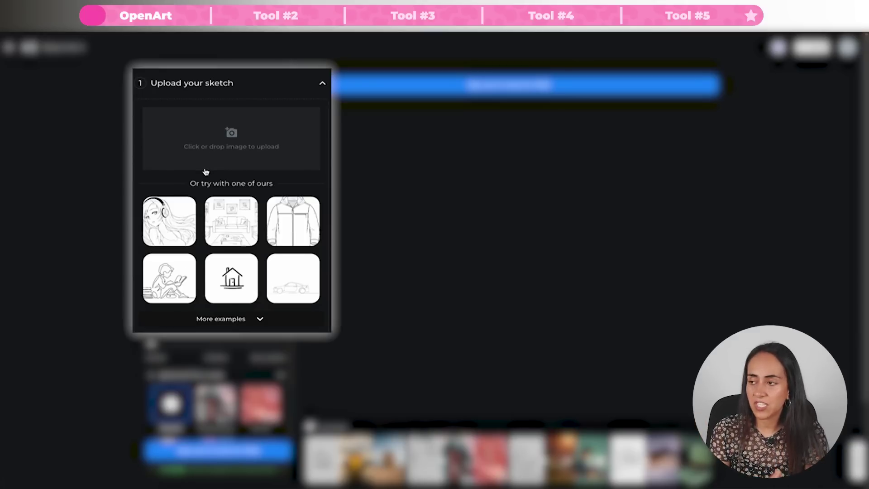
pyautogui.click(273, 141)
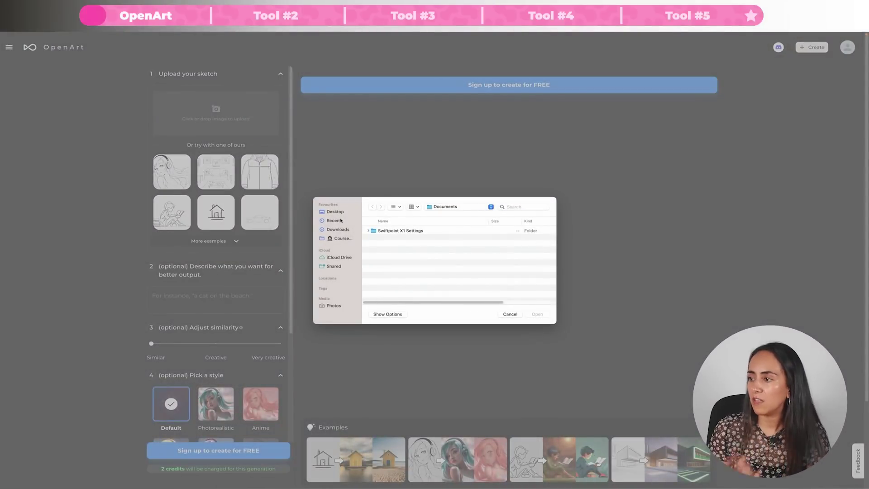
pyautogui.scroll(-2, 423, 269)
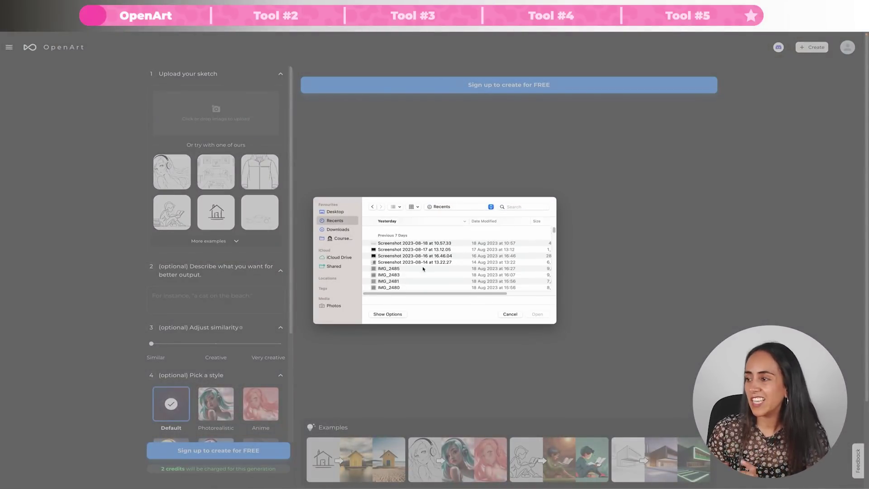
pyautogui.click(398, 270)
pyautogui.press('space')
pyautogui.press('space')
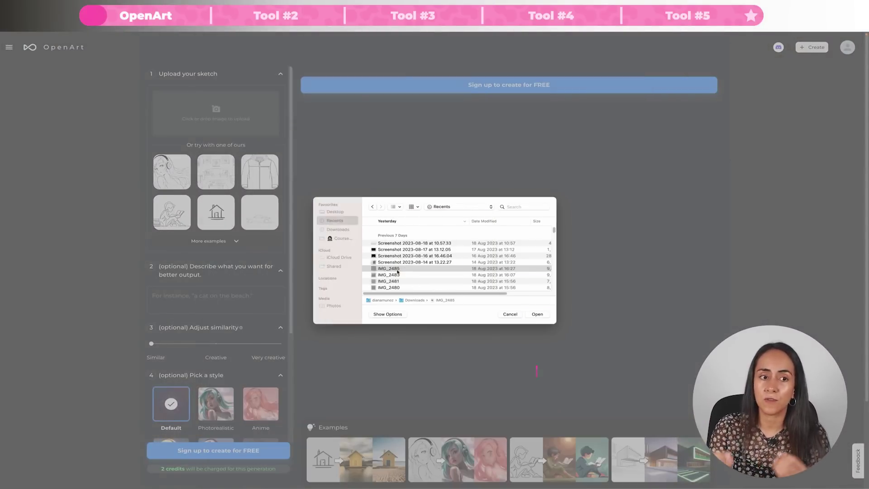
pyautogui.click(537, 315)
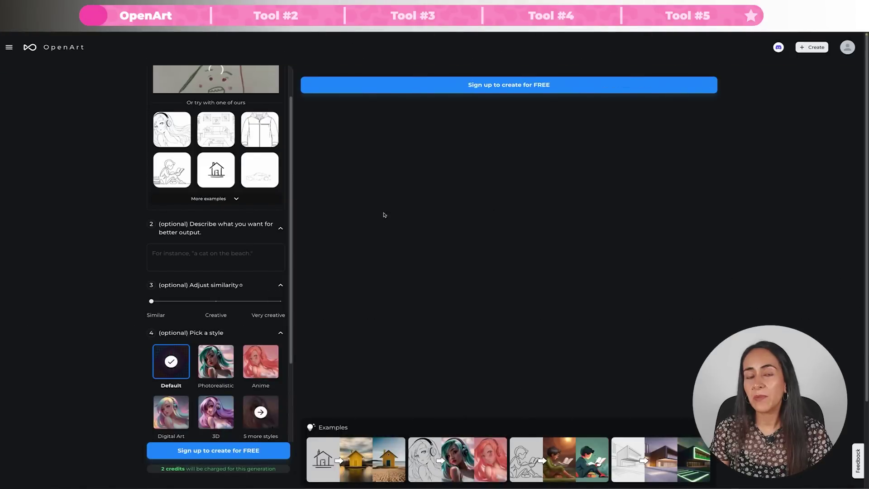
# - Describe the image as 'cute monster with feathers' and slide similarity to Very creative
pyautogui.click(172, 255)
pyautogui.write('cute monster with feathers')
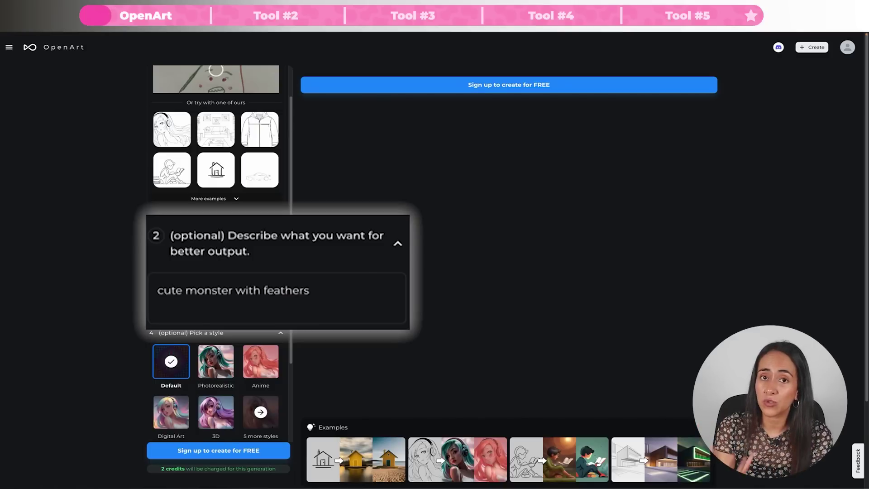
pyautogui.scroll(-1, 217, 271)
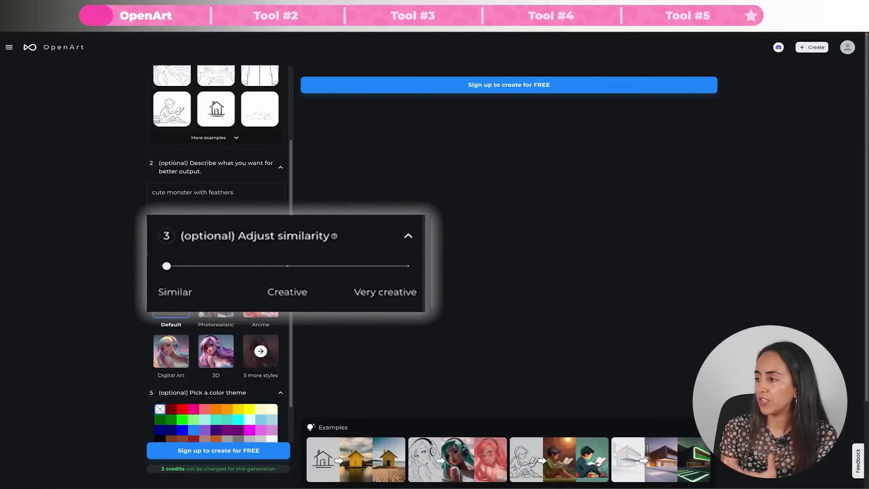
pyautogui.moveTo(167, 266); pyautogui.dragTo(407, 267)
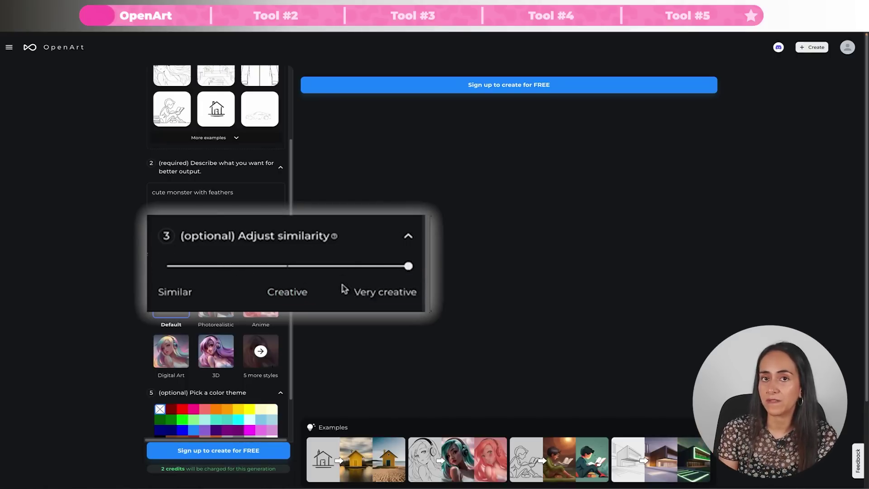
pyautogui.scroll(-5, 243, 272)
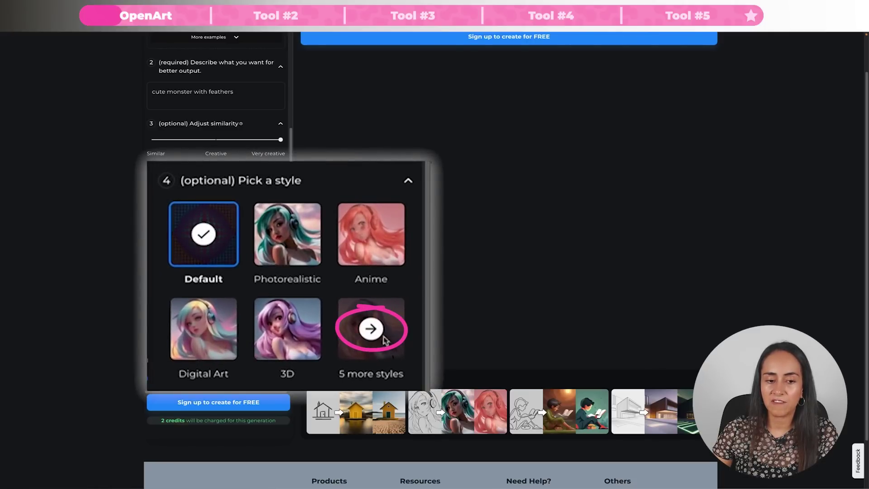
# - Choose the Fantasy style and white colour theme, and set the number of images to 1
pyautogui.click(384, 337)
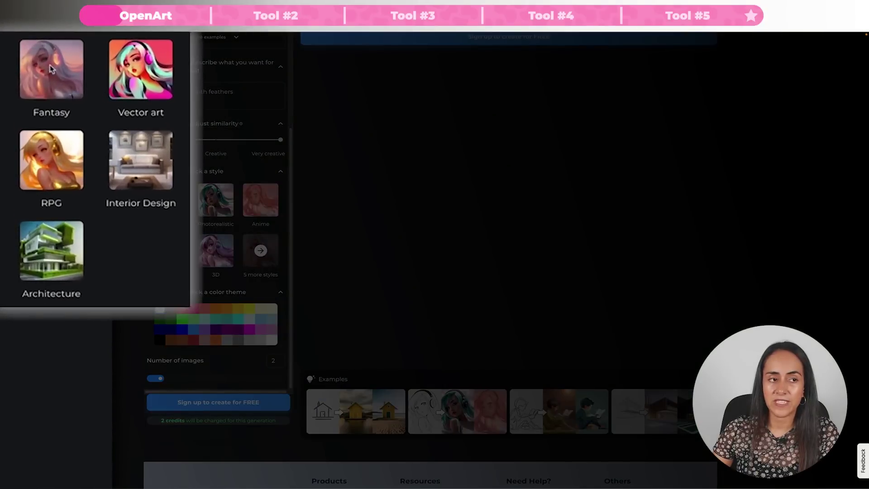
pyautogui.click(51, 69)
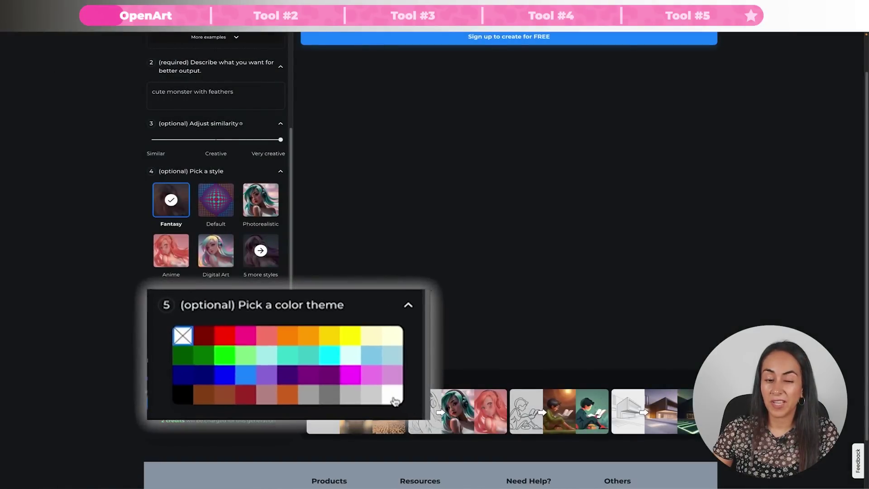
pyautogui.click(392, 398)
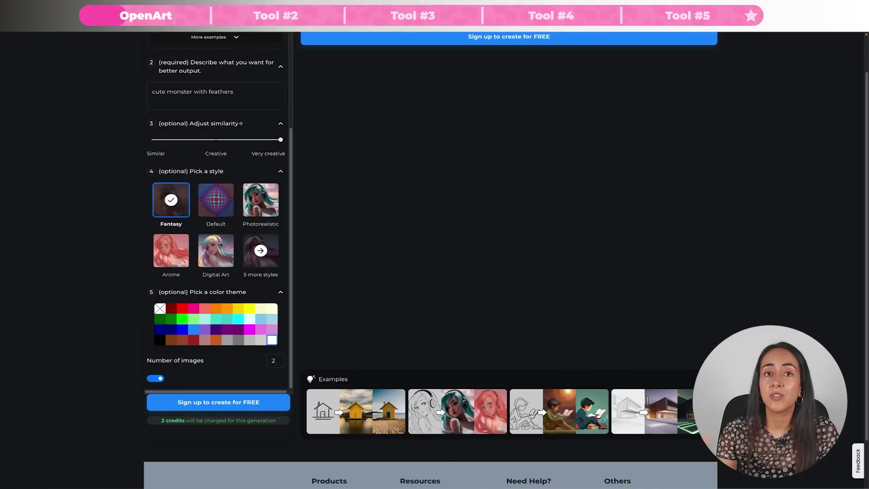
pyautogui.scroll(-2, 230, 379)
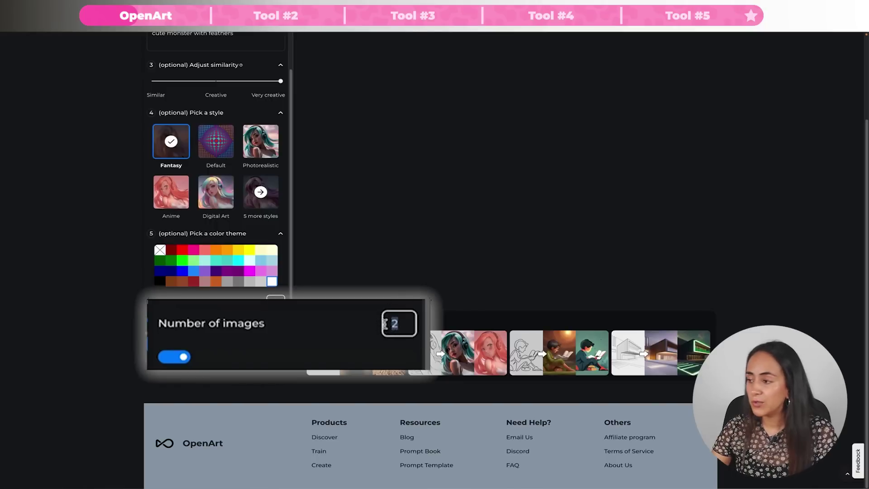
pyautogui.press('BackSpace')
pyautogui.write('1')
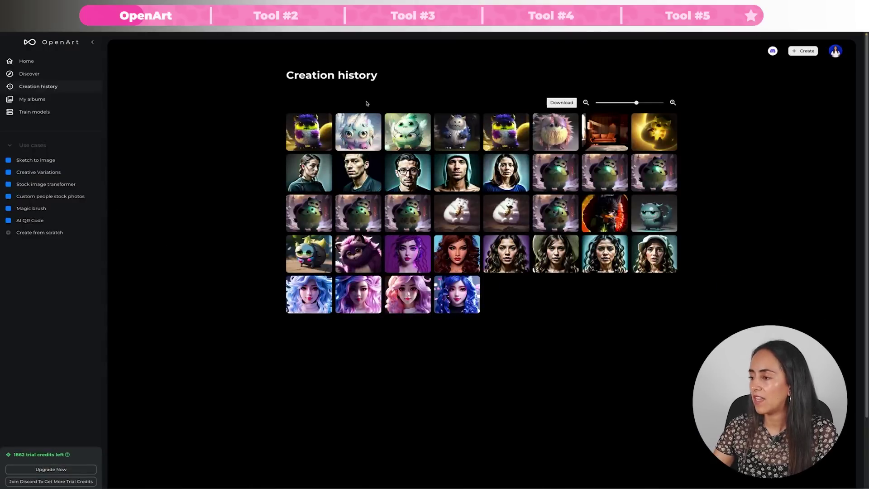
# - Open the white feathered monster's details and expand the original sketch it came from
pyautogui.click(362, 116)
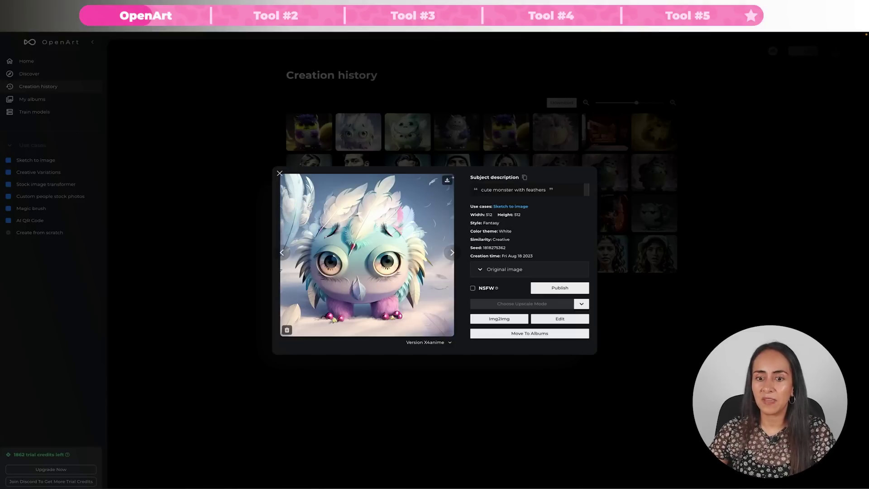
pyautogui.click(508, 273)
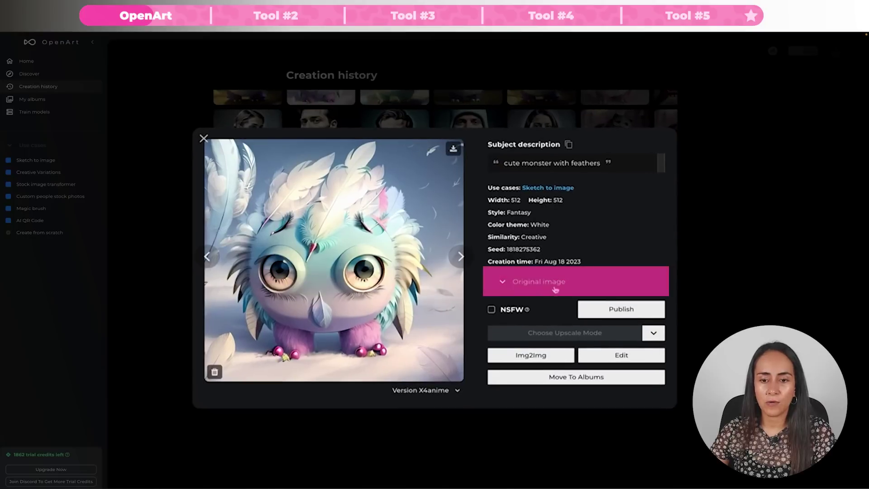
pyautogui.scroll(-1, 623, 220)
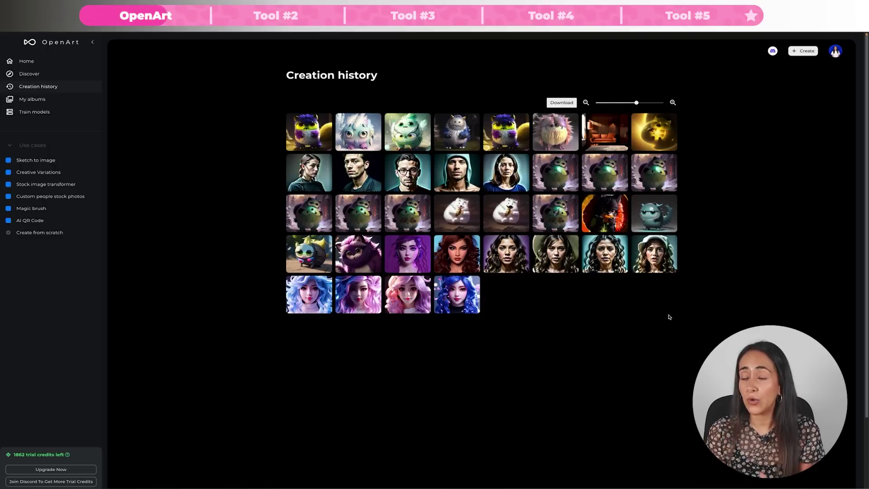
# - Open the green monster in the editor and mask its glowing chest patch
pyautogui.click(555, 213)
pyautogui.click(570, 322)
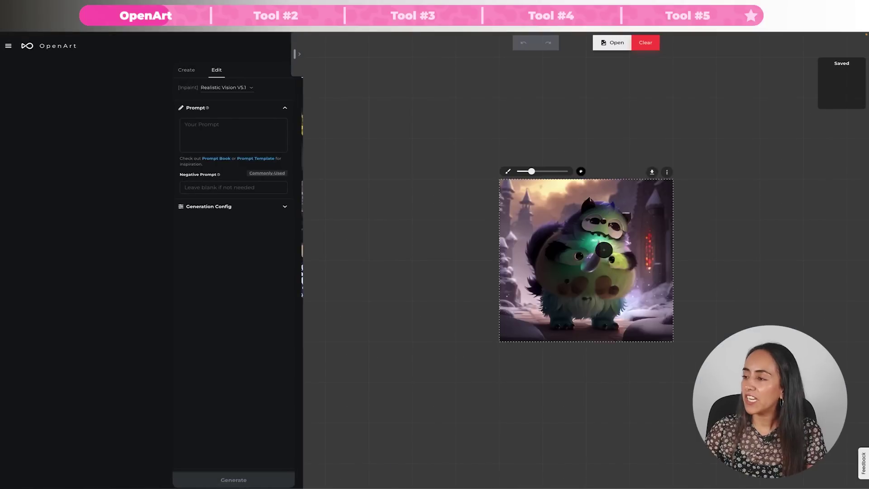
pyautogui.moveTo(599, 247); pyautogui.dragTo(589, 266)
# - Inpaint the masked area with prompt 'remove', generating 1 image
pyautogui.click(216, 138)
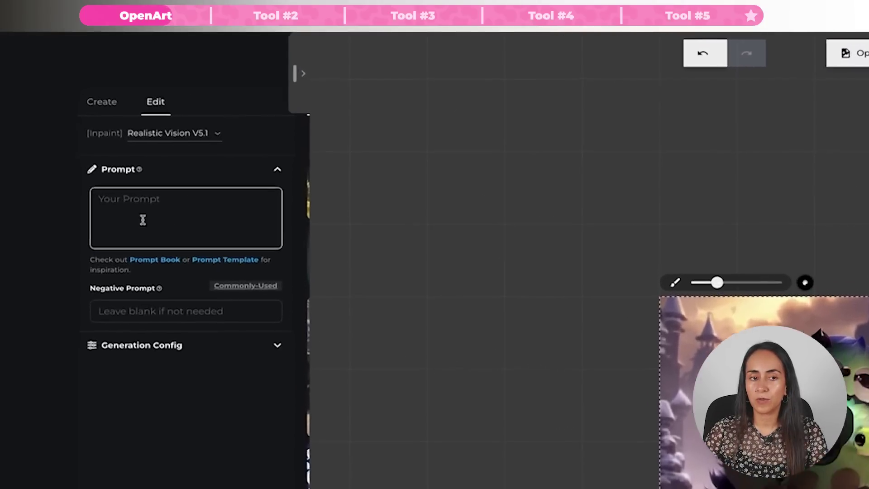
pyautogui.click(149, 231)
pyautogui.write('remove')
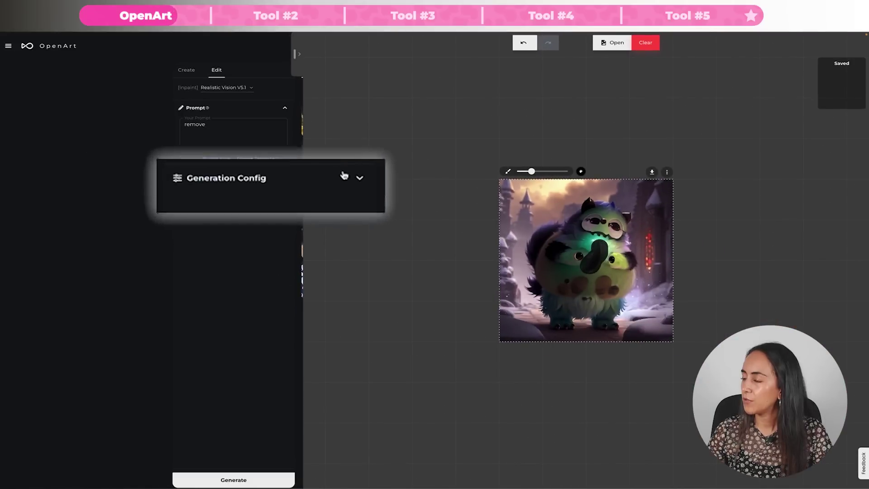
pyautogui.click(285, 207)
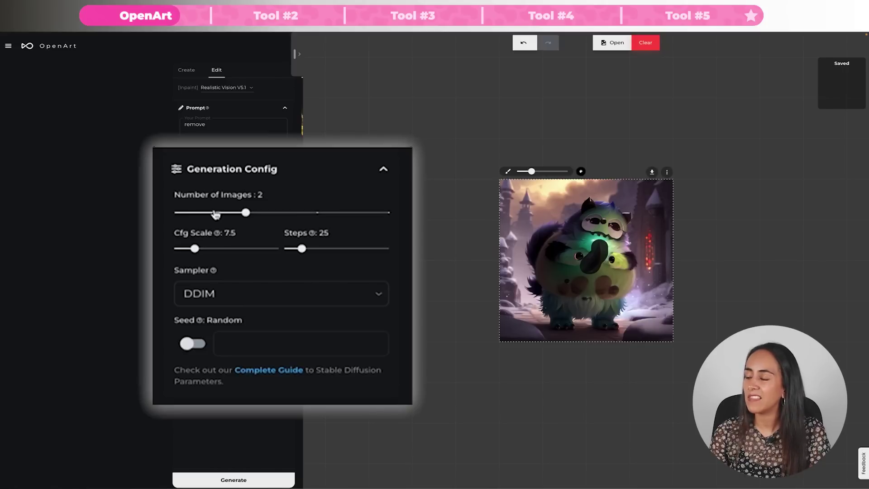
pyautogui.click(209, 213)
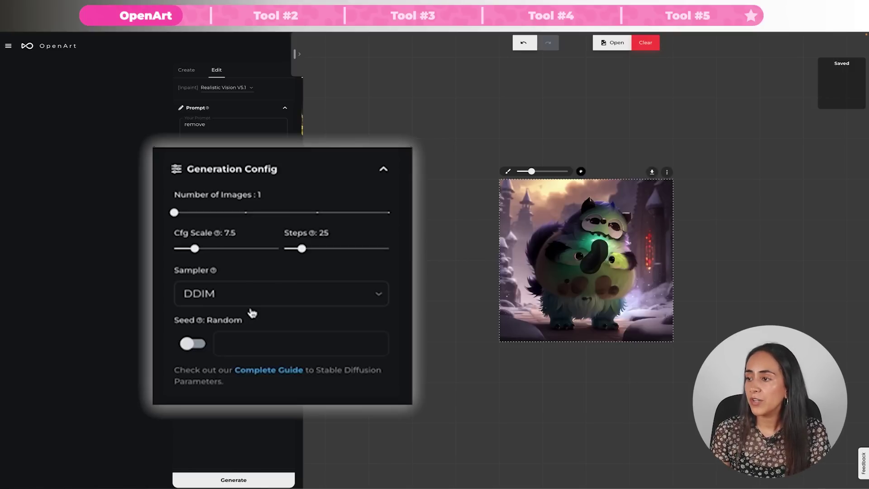
pyautogui.click(234, 480)
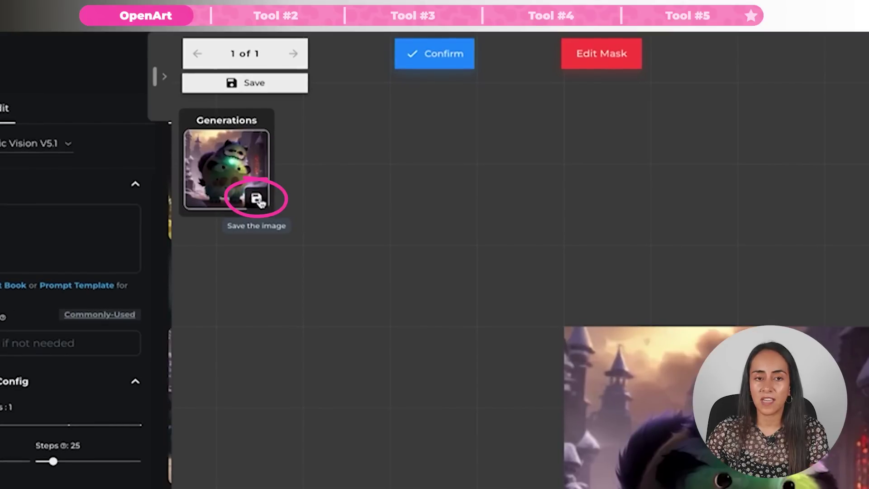
# - Save the new fluffy monster image and upscale it 4x
pyautogui.click(262, 200)
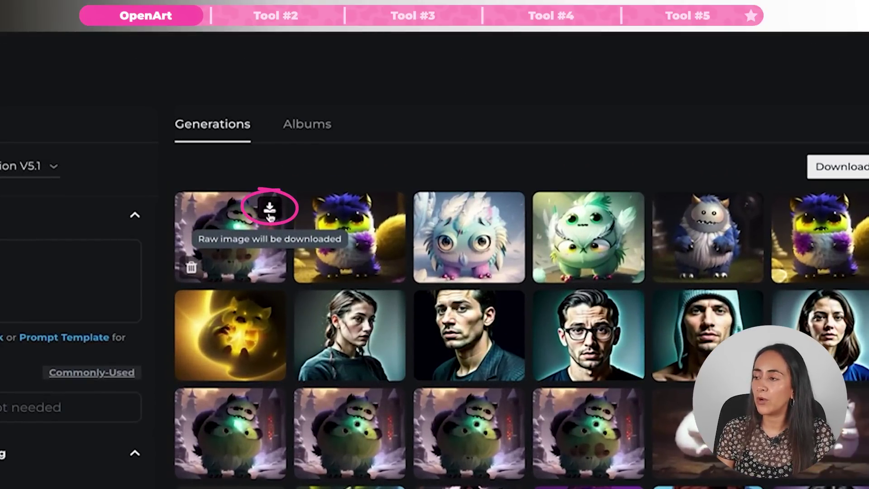
pyautogui.click(236, 237)
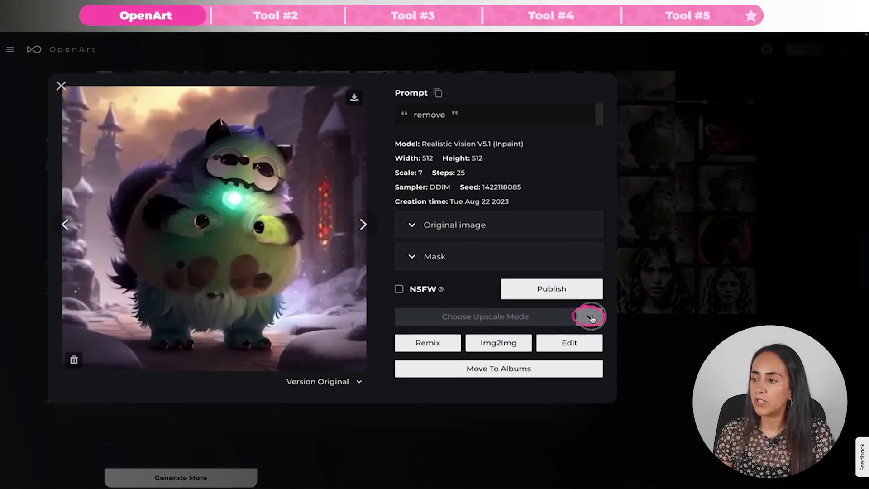
pyautogui.click(618, 316)
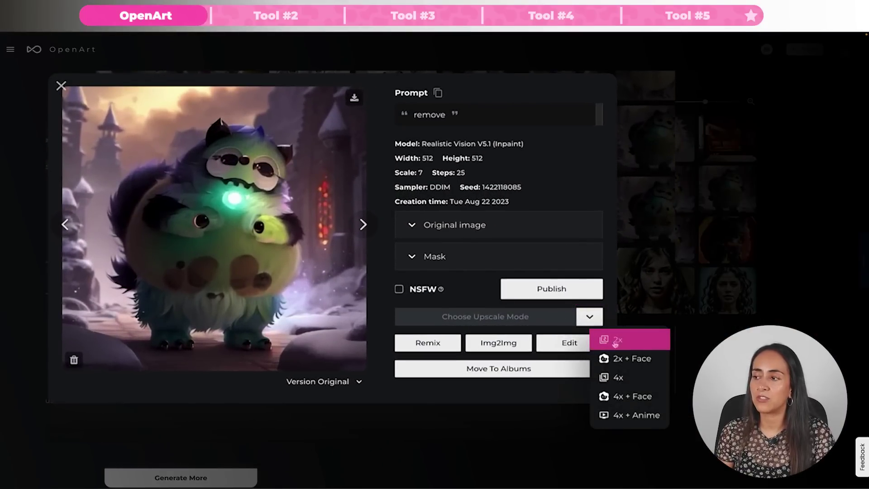
pyautogui.click(638, 384)
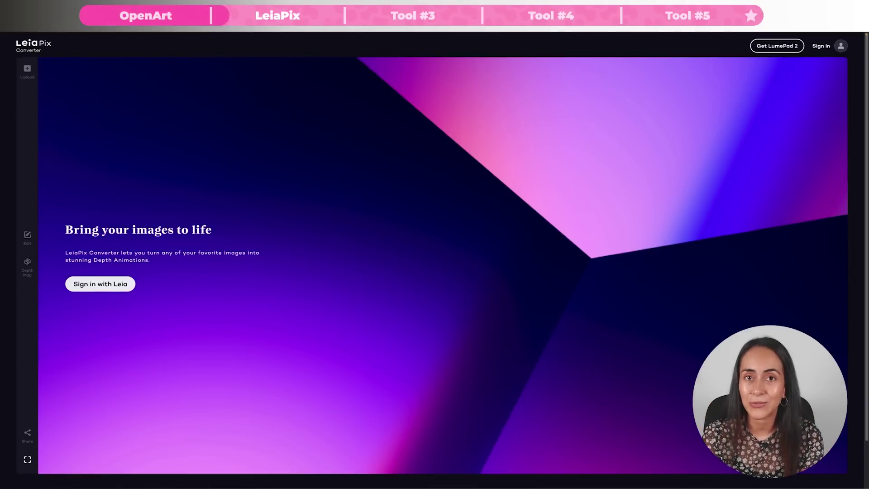
# - Zoom the page in and sign in to LeiaPix with a Google account
pyautogui.hotkey('ctrl', '+')
pyautogui.hotkey('ctrl', '+')
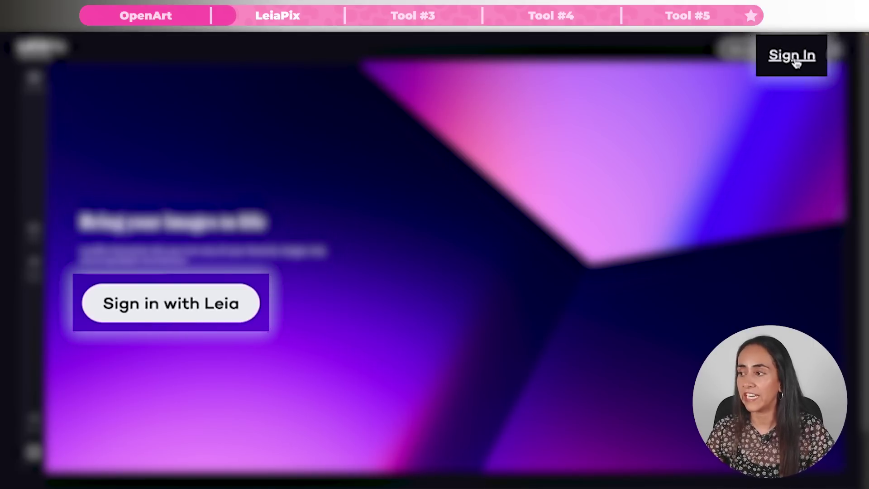
pyautogui.click(131, 295)
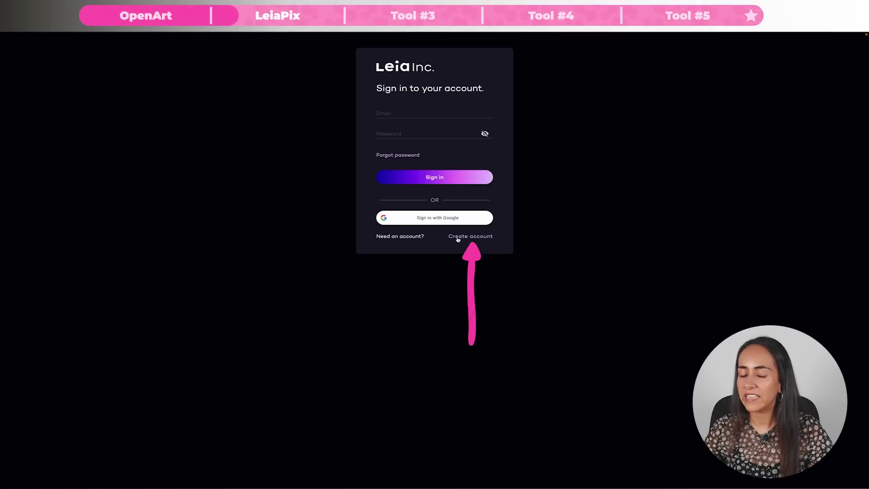
pyautogui.click(457, 239)
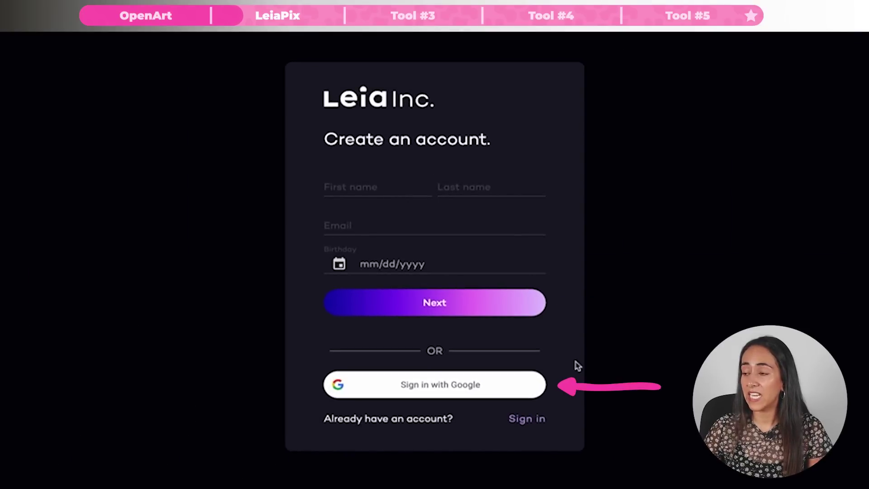
pyautogui.click(406, 386)
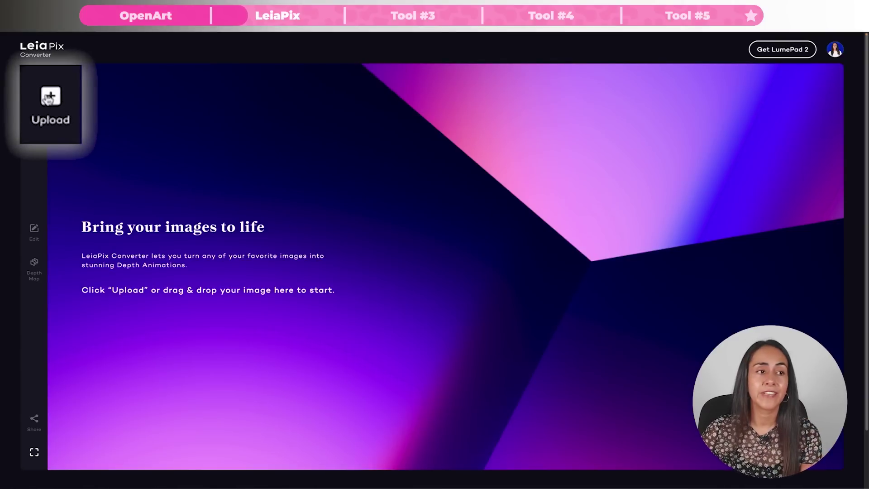
# - Bring up LeiaPix's Upload file picker from the left sidebar
pyautogui.click(34, 80)
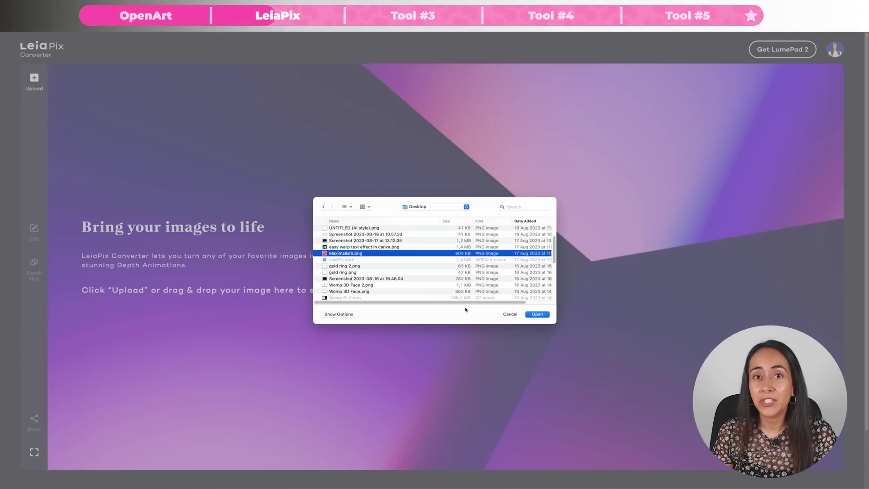
# - Load Maximalism.png into LeiaPix Converter for 3D conversion
pyautogui.press('space')
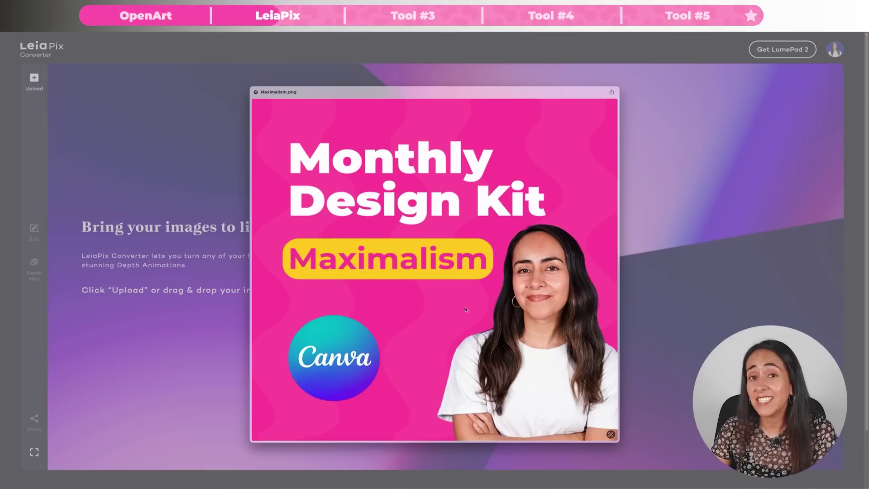
pyautogui.press('space')
pyautogui.click(538, 315)
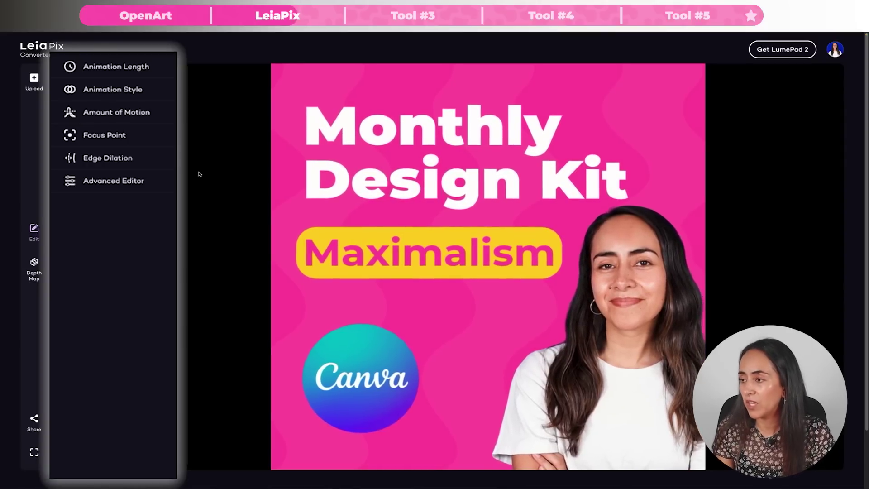
# - Set animation length to 1 second and try Horizontal, Wide Circle, Circle before returning to Perspective
pyautogui.click(105, 68)
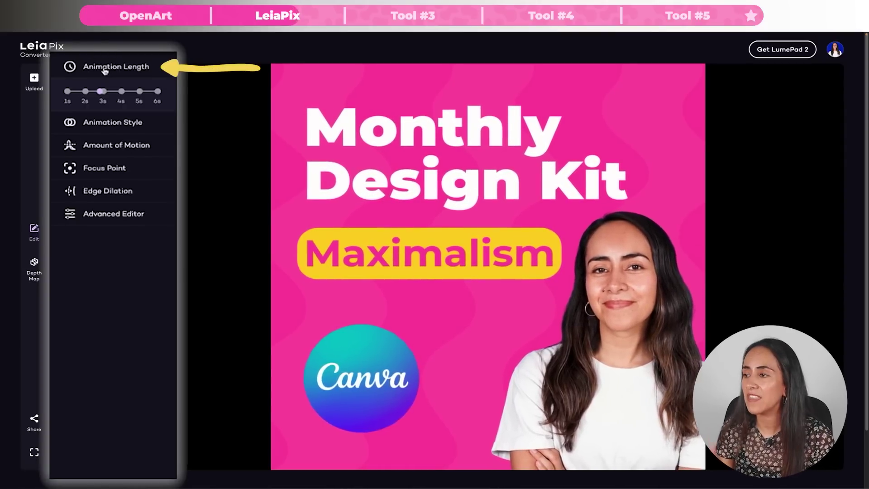
pyautogui.click(68, 92)
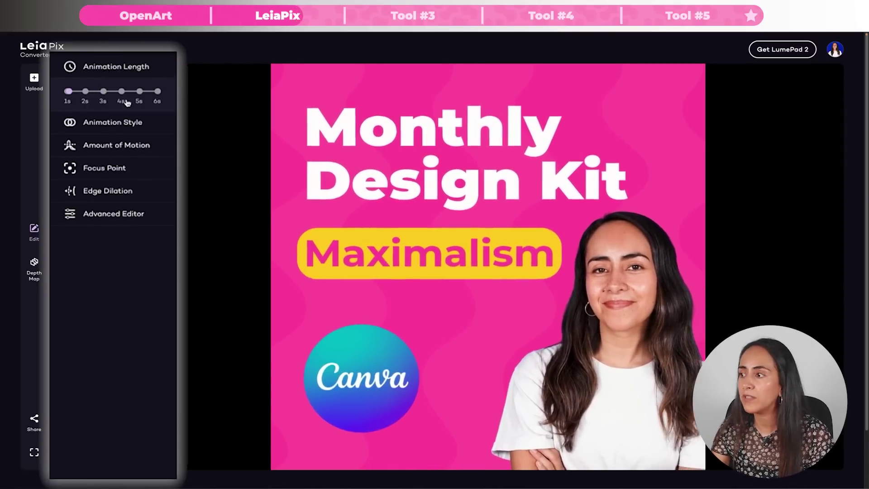
pyautogui.click(126, 123)
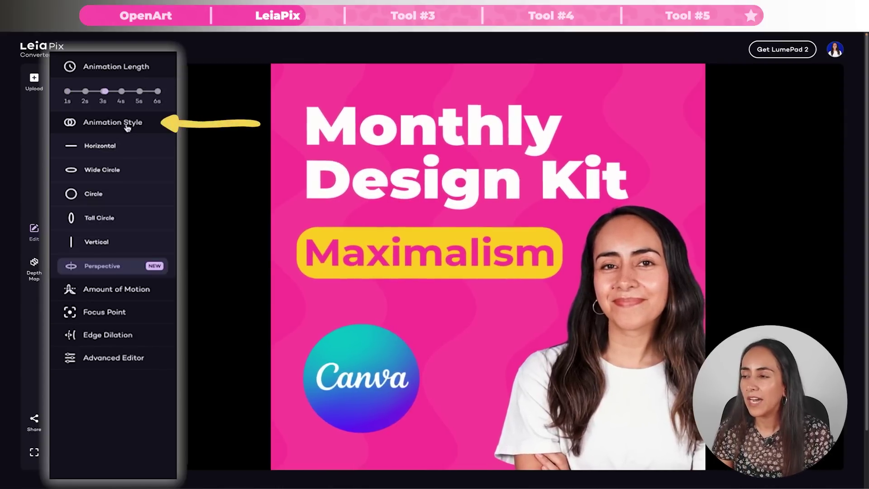
pyautogui.click(122, 152)
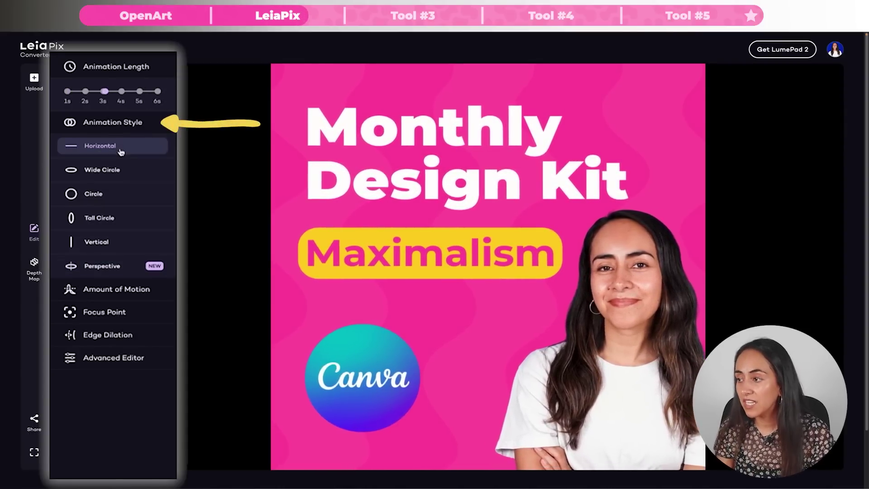
pyautogui.click(119, 176)
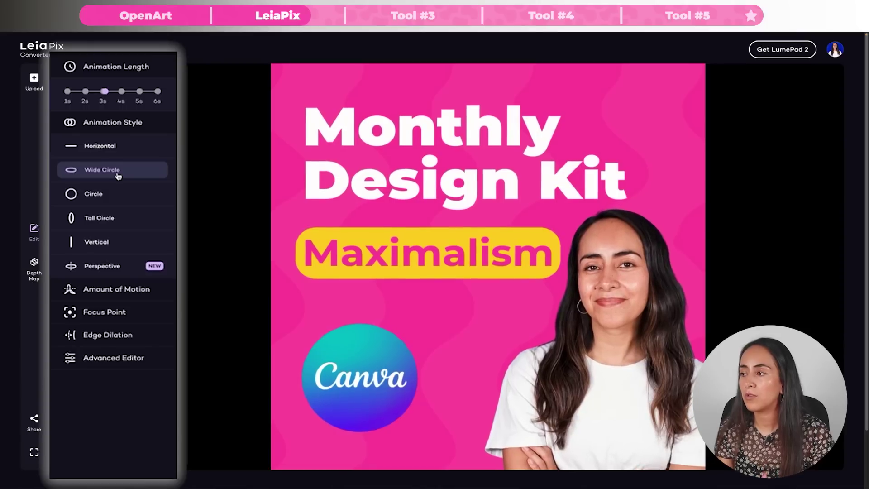
pyautogui.click(119, 201)
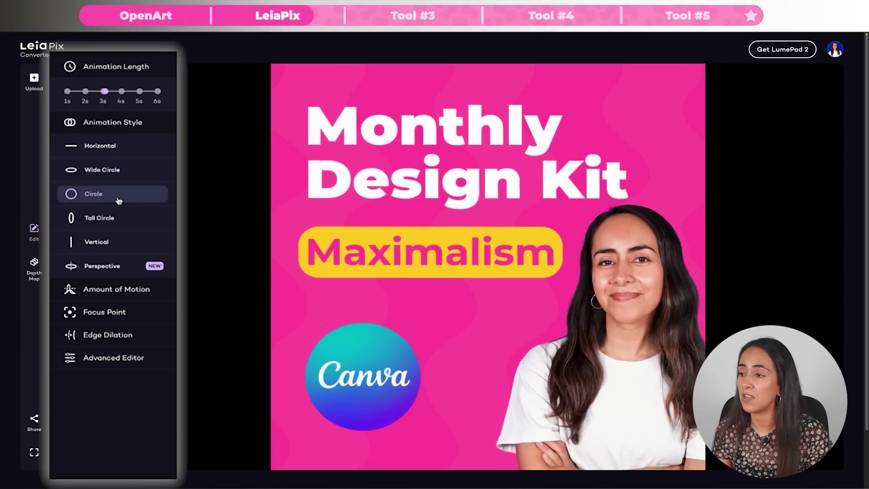
pyautogui.click(131, 267)
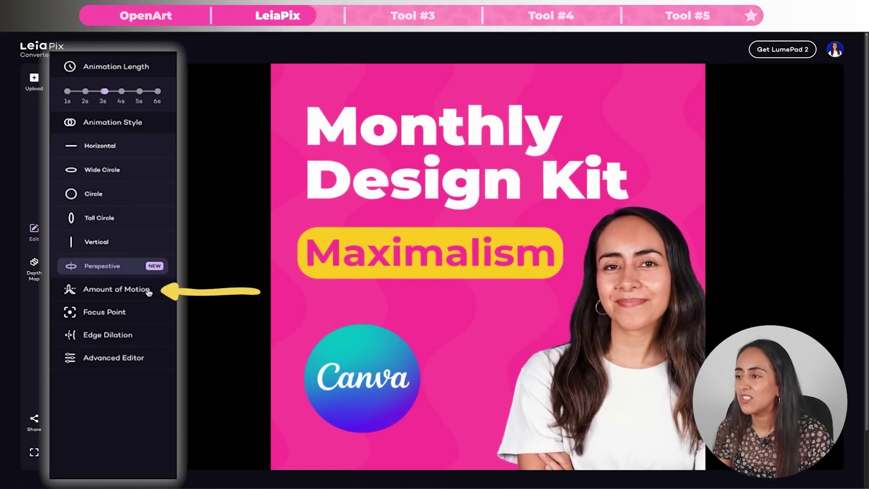
# - Review amount of motion, focus point, edge dilation and advanced settings, then open the depth map
pyautogui.click(149, 291)
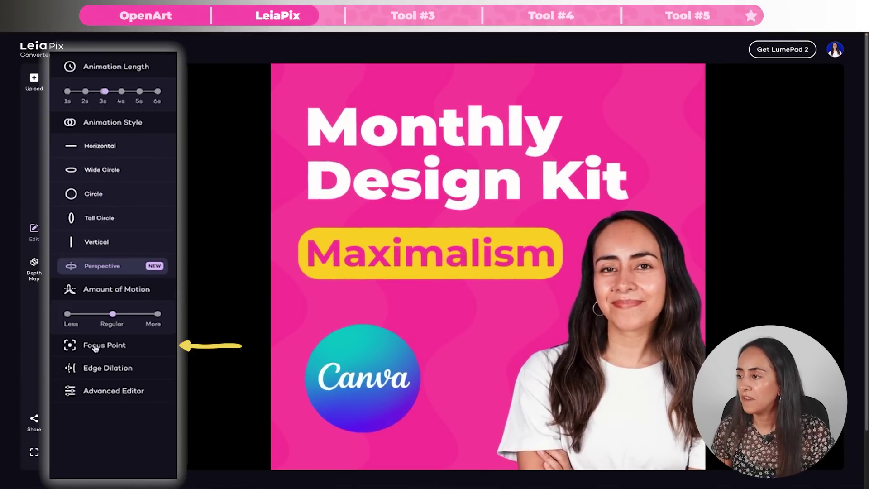
pyautogui.click(133, 347)
pyautogui.click(120, 402)
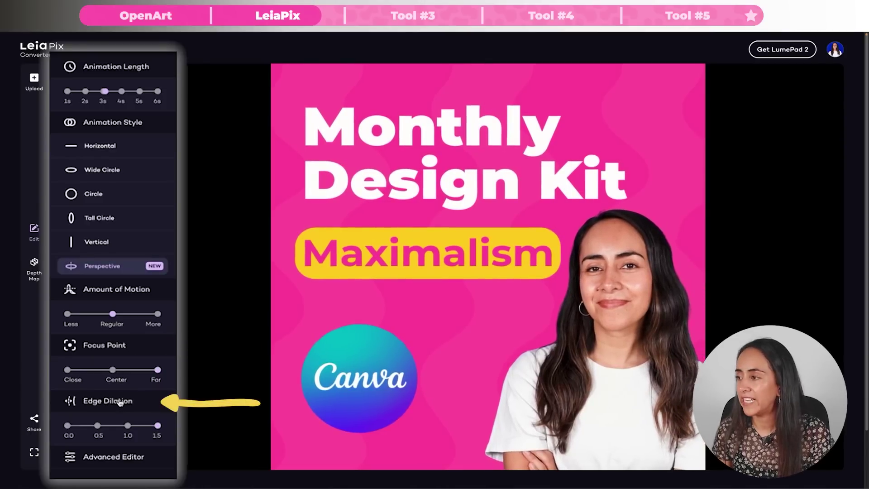
pyautogui.click(139, 458)
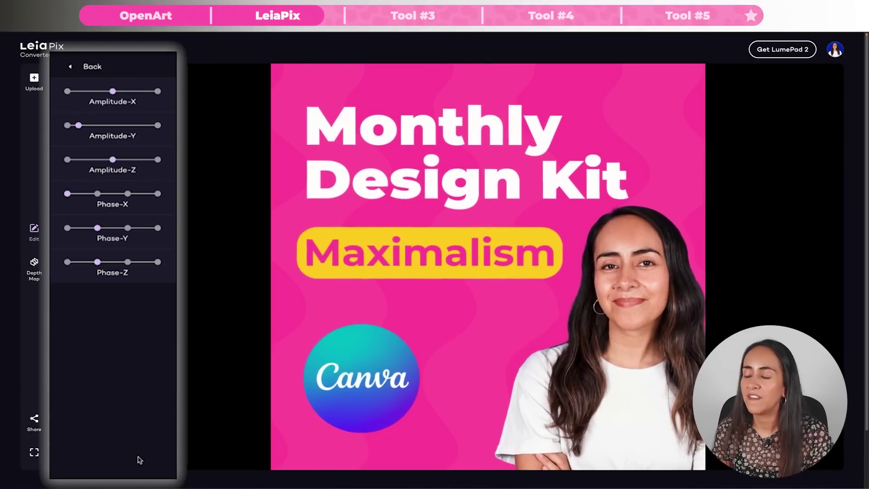
pyautogui.click(72, 66)
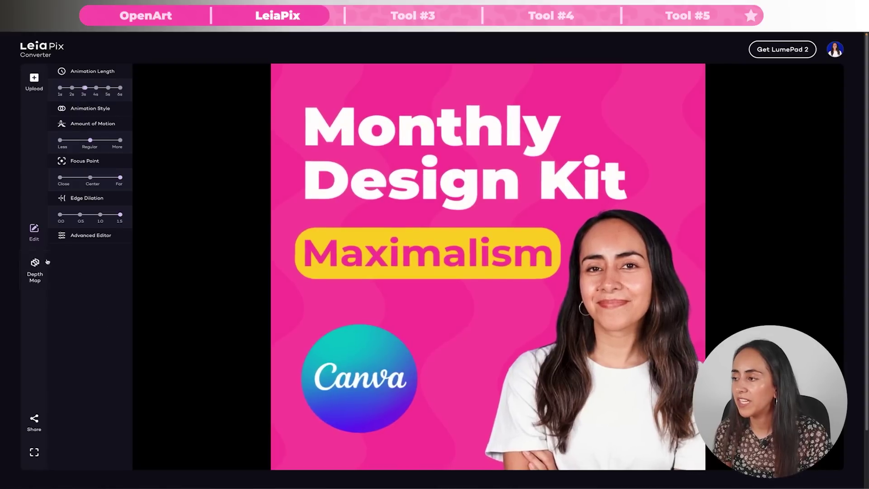
pyautogui.click(35, 266)
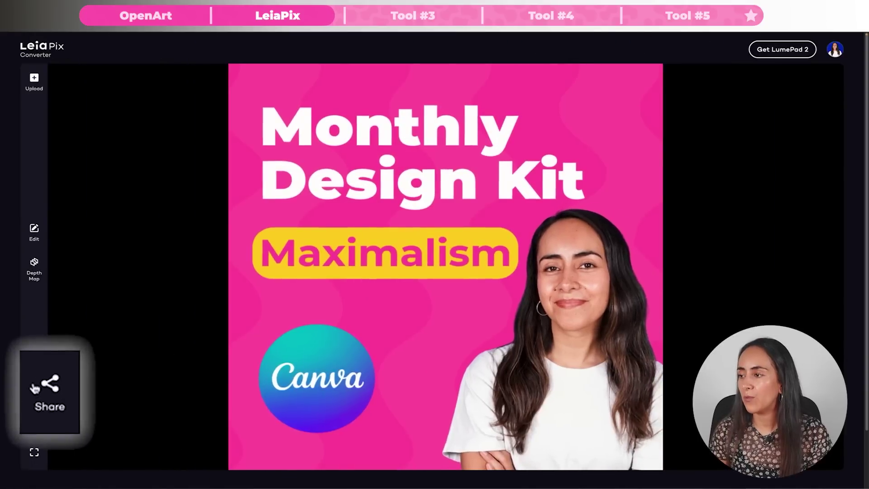
# - Bring up LeiaPix's Share options for saving the animation as GIF, MP4 or other formats
pyautogui.click(34, 422)
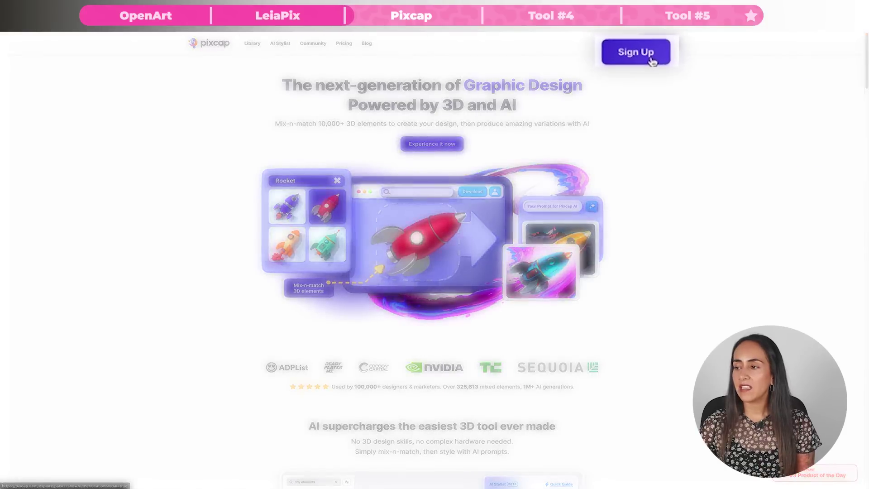
# - From Pixcap's Ice Cream asset pack, open the Strawberry Ice Cream model in the 3D editor
pyautogui.click(638, 63)
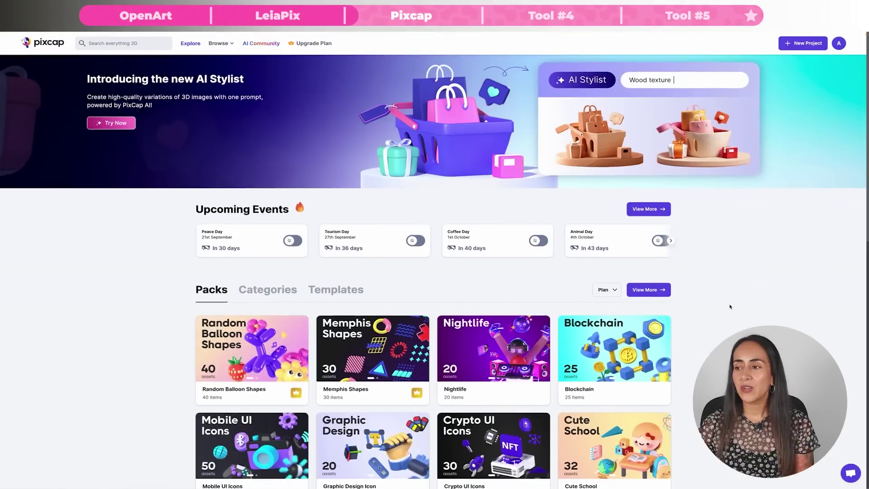
pyautogui.scroll(-3, 730, 306)
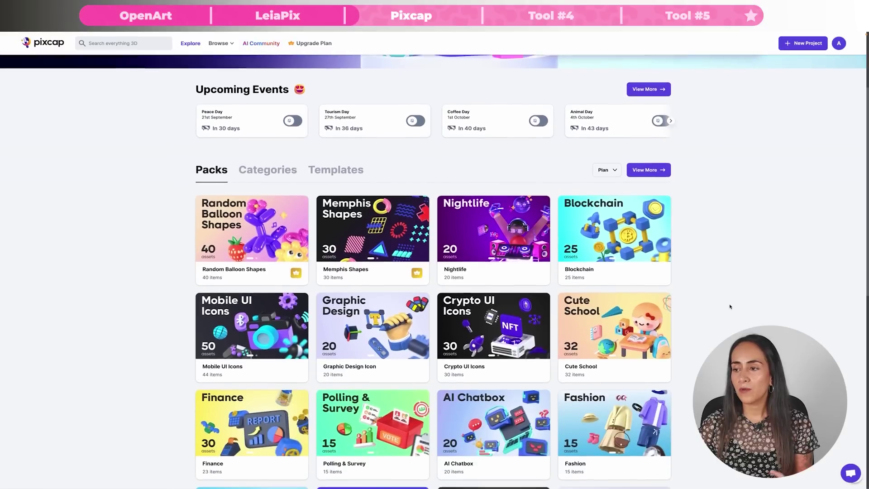
pyautogui.scroll(-2, 730, 306)
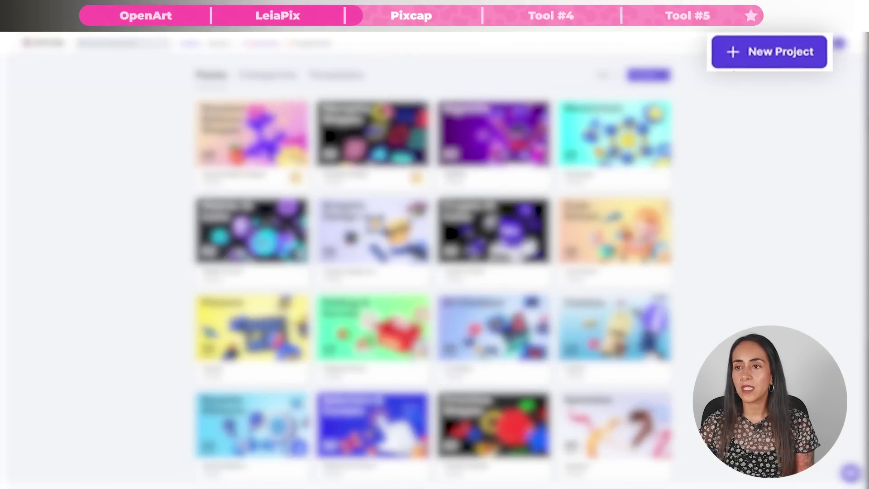
pyautogui.scroll(-2, 732, 174)
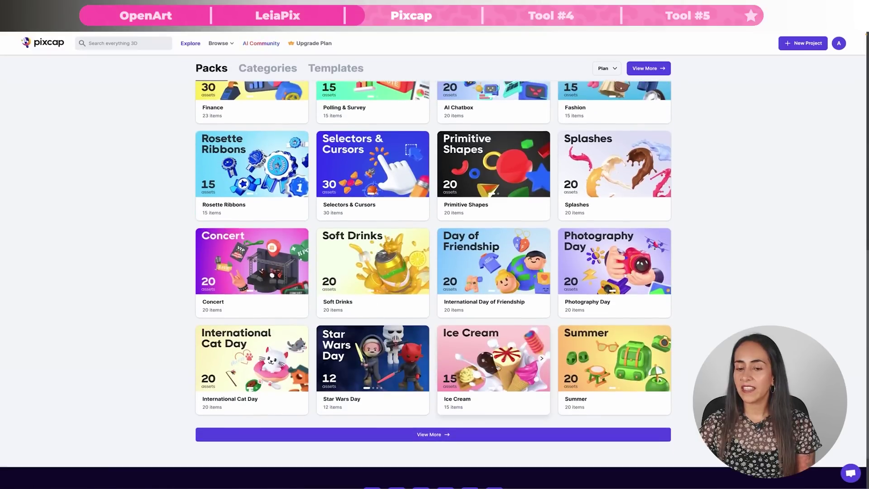
pyautogui.click(490, 360)
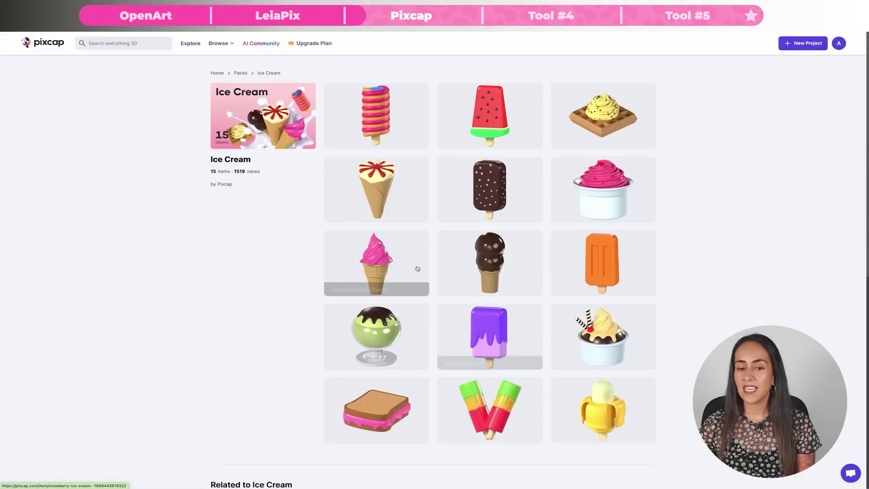
pyautogui.click(388, 264)
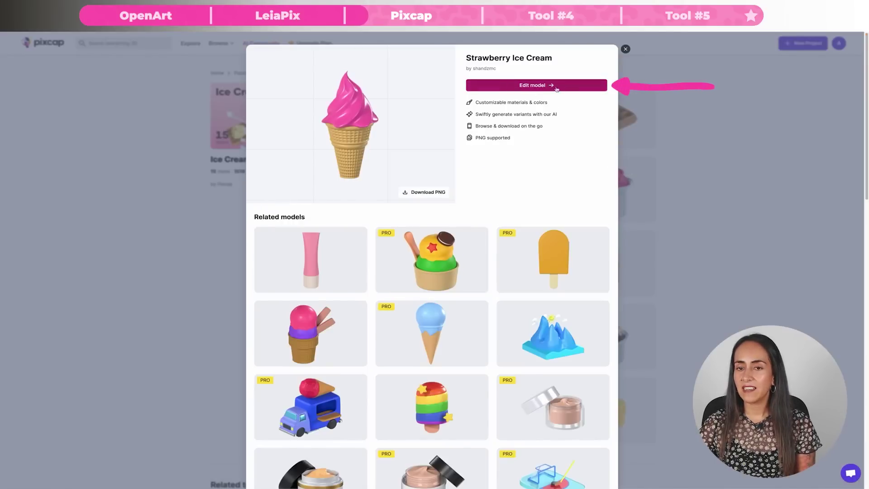
pyautogui.click(535, 86)
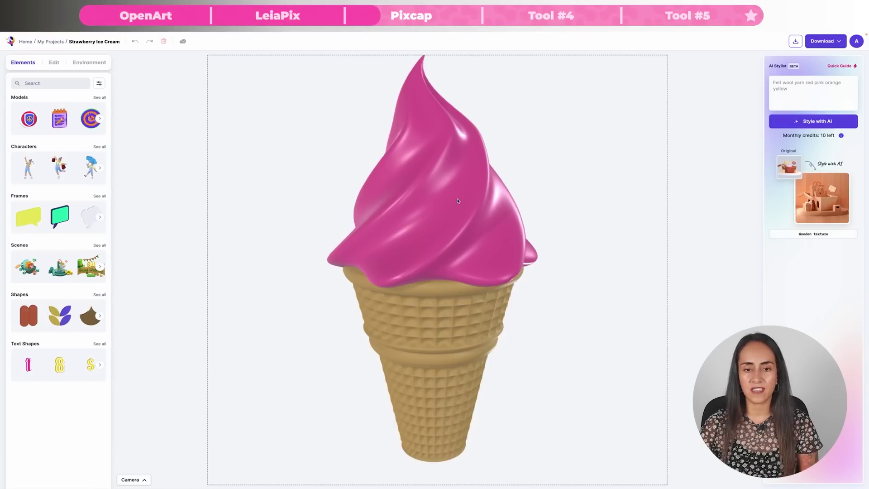
# - Recolour the Strawberry Ice Cream swirl from pink to white
pyautogui.click(444, 171)
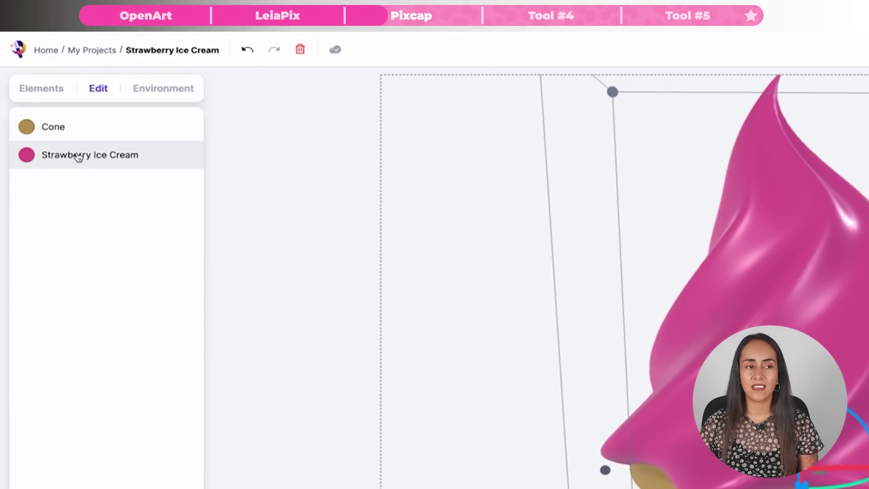
pyautogui.click(27, 154)
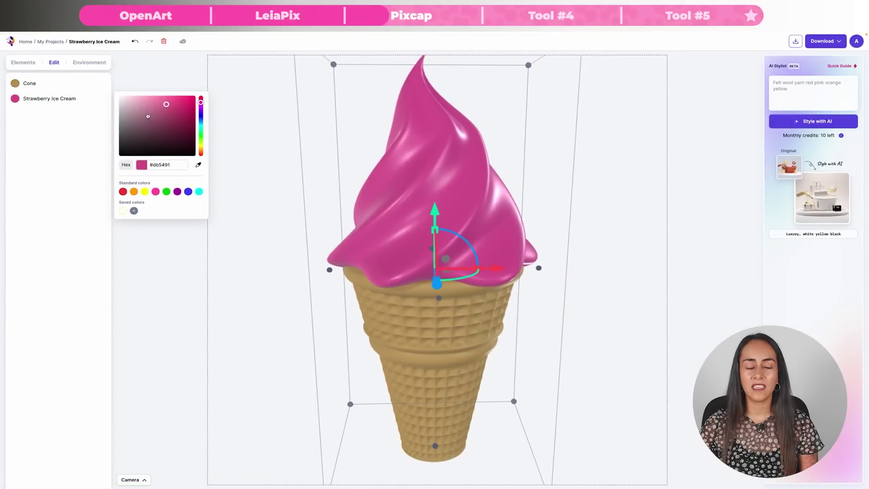
pyautogui.moveTo(148, 116); pyautogui.dragTo(117, 91)
pyautogui.click(116, 91)
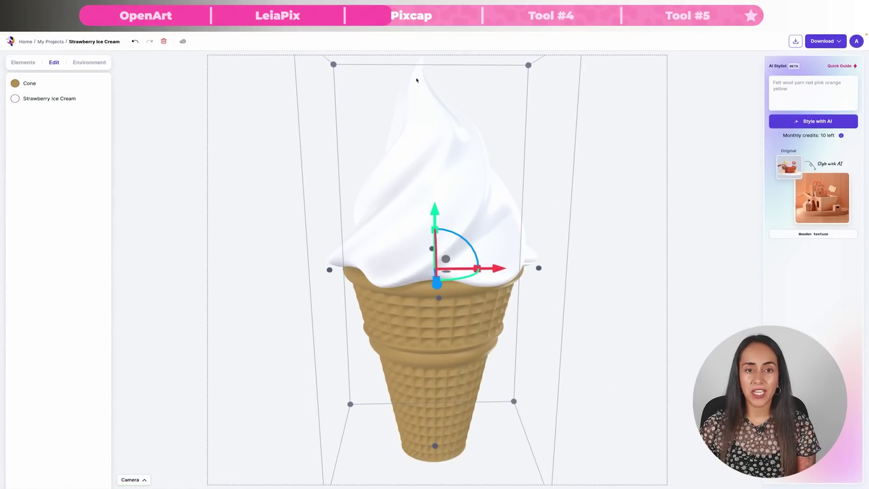
# - Search elements for 'cherry', add the cherry chocolate cake model, and place it left of the cone
pyautogui.click(23, 64)
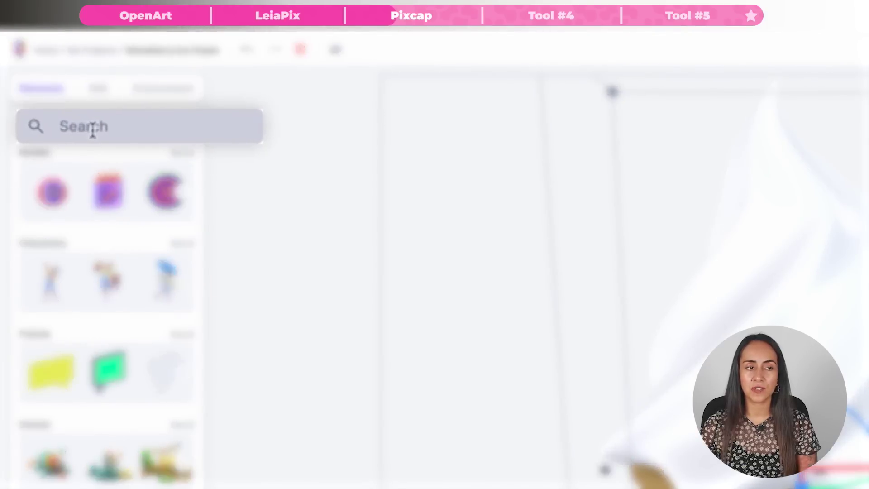
pyautogui.click(98, 135)
pyautogui.write('cherry')
pyautogui.press('Return')
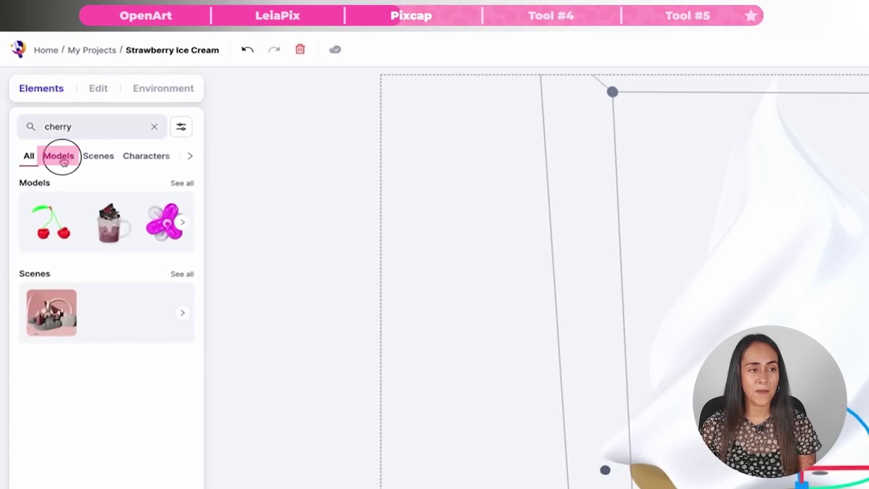
pyautogui.click(61, 158)
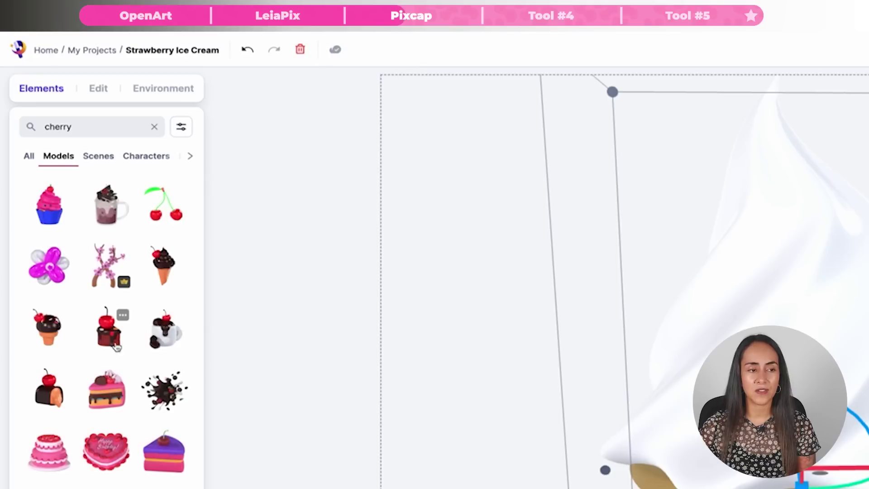
pyautogui.click(108, 333)
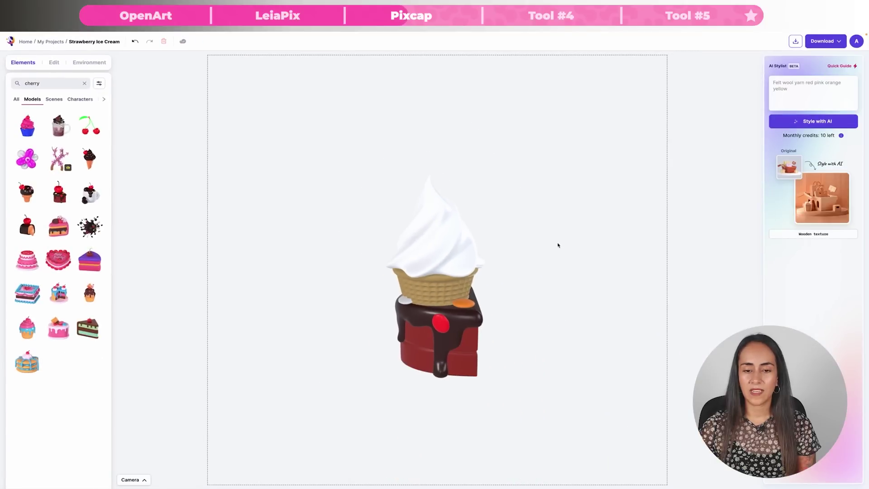
pyautogui.click(451, 327)
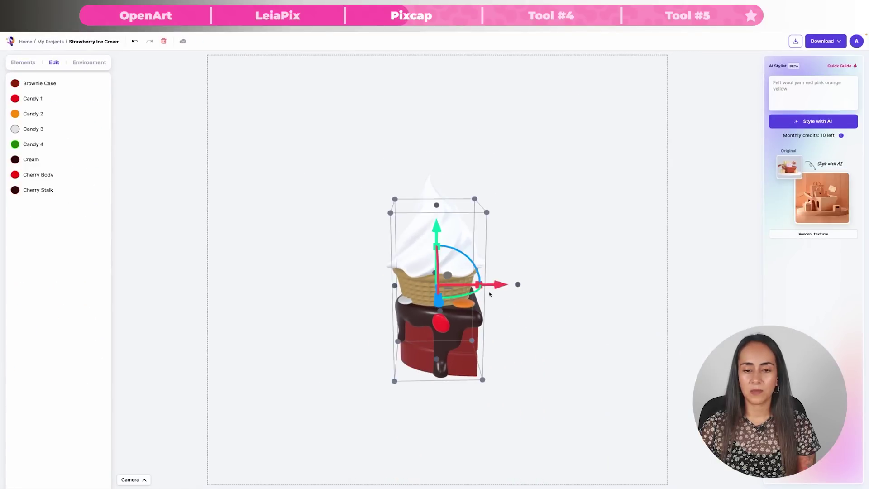
pyautogui.moveTo(485, 285); pyautogui.dragTo(329, 284)
# - Lift the cherry off the cake, then delete the cake alone
pyautogui.click(244, 263)
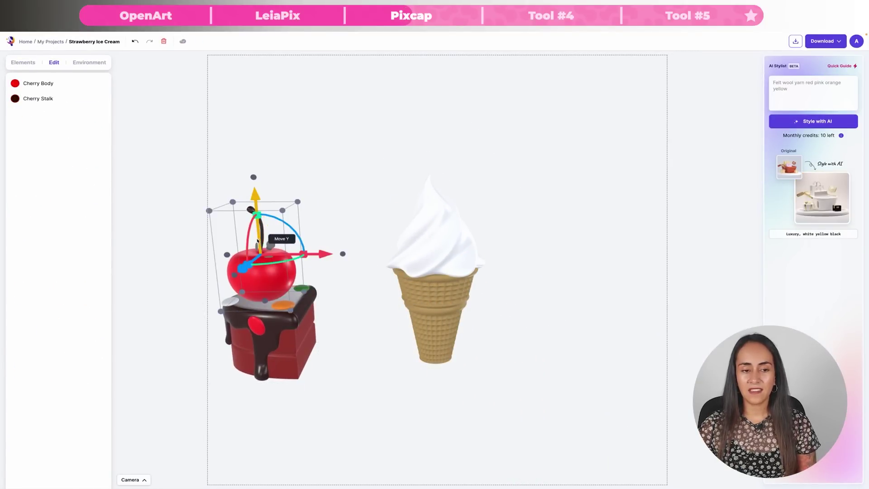
pyautogui.moveTo(252, 231); pyautogui.dragTo(250, 154)
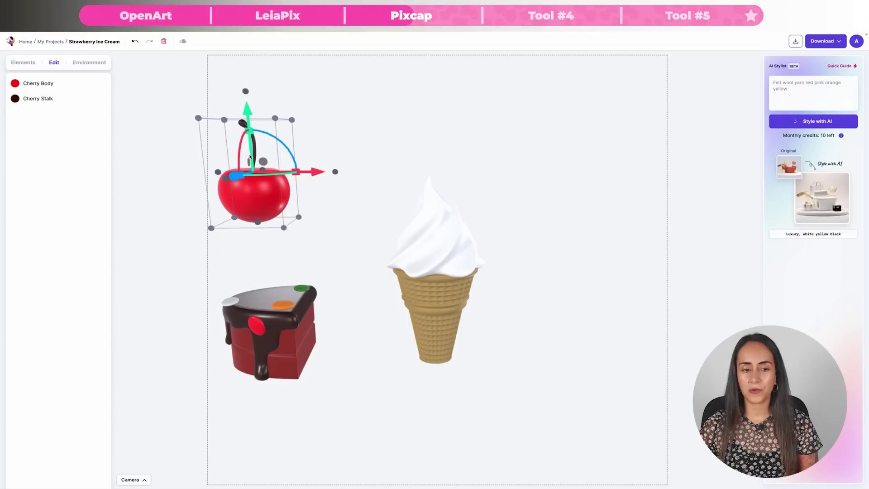
pyautogui.click(272, 307)
pyautogui.click(282, 312)
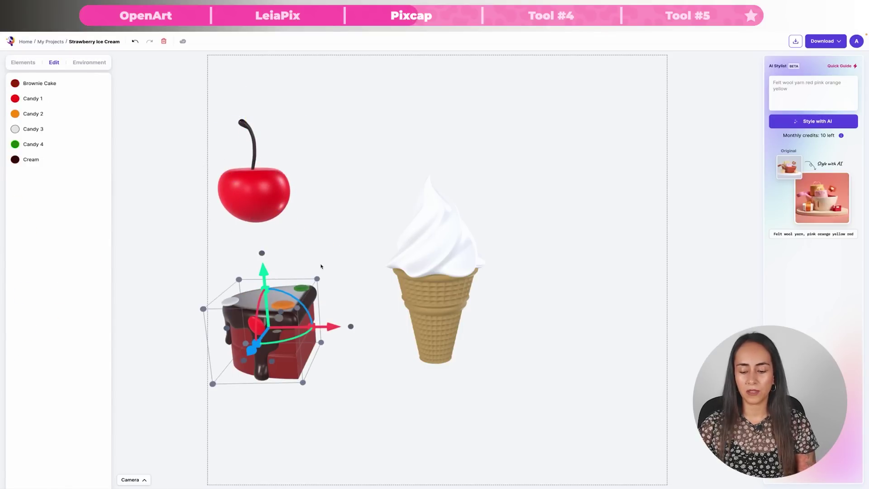
pyautogui.press('Delete')
# - Move, raise and tilt the cherry until it sits on the white ice cream swirl
pyautogui.click(260, 196)
pyautogui.moveTo(259, 196); pyautogui.dragTo(434, 186)
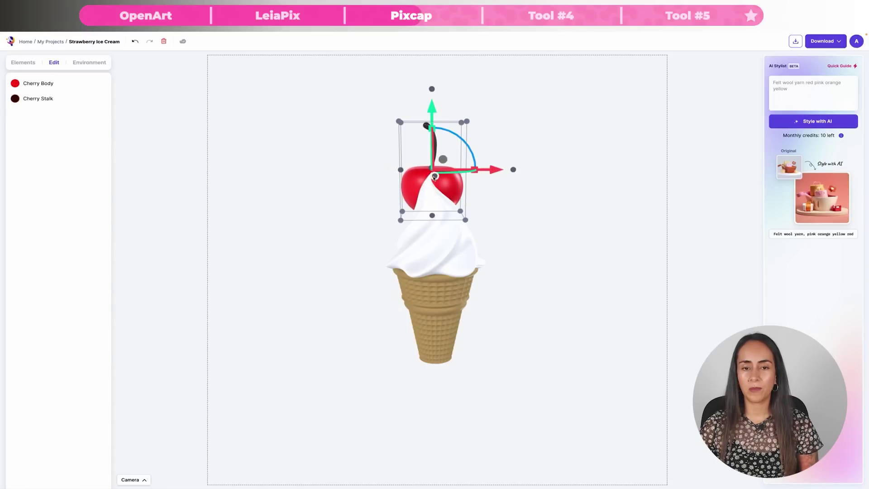
pyautogui.moveTo(504, 284); pyautogui.dragTo(541, 282)
pyautogui.moveTo(450, 173); pyautogui.dragTo(495, 173)
pyautogui.moveTo(440, 120); pyautogui.dragTo(466, 137)
pyautogui.moveTo(482, 181); pyautogui.dragTo(498, 181)
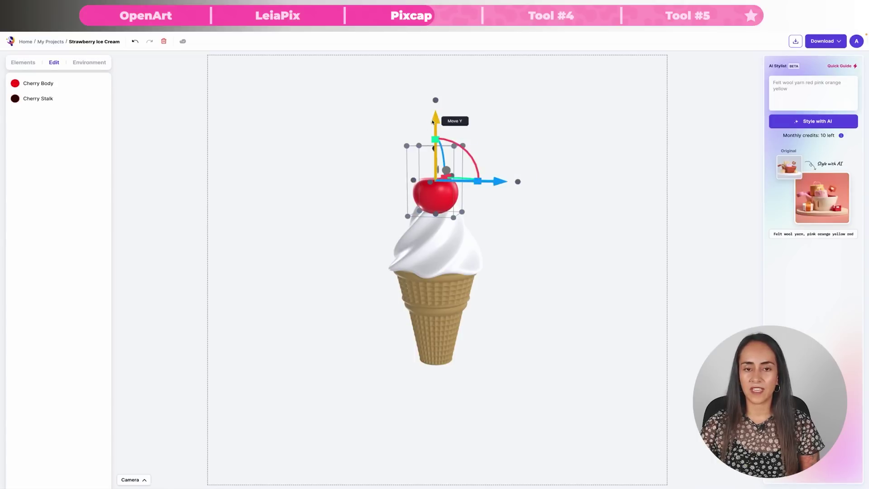
pyautogui.moveTo(454, 141); pyautogui.dragTo(421, 134)
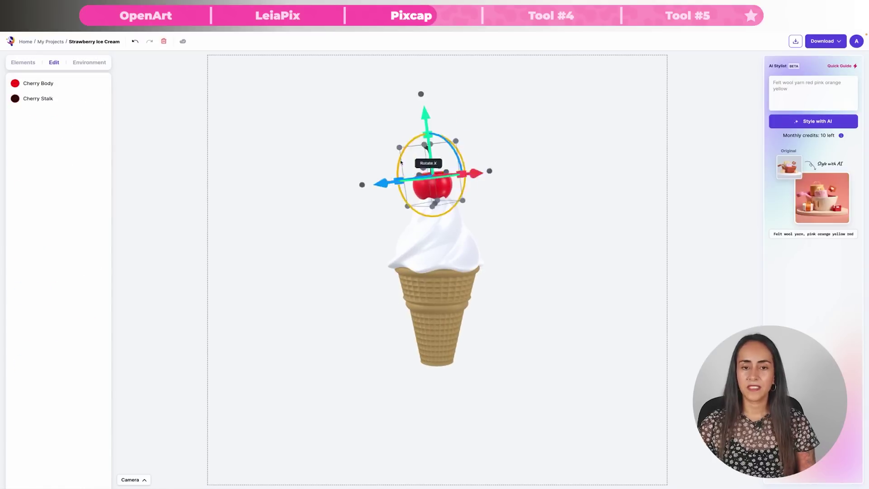
pyautogui.click(520, 287)
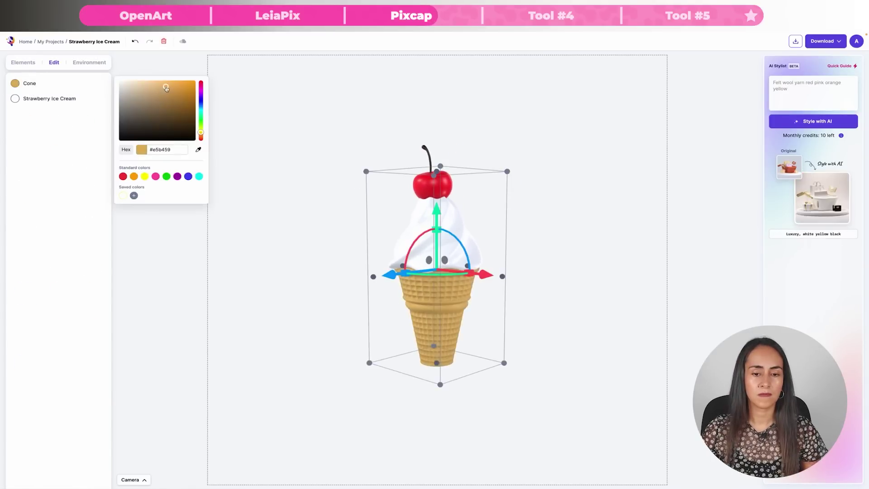
pyautogui.click(74, 133)
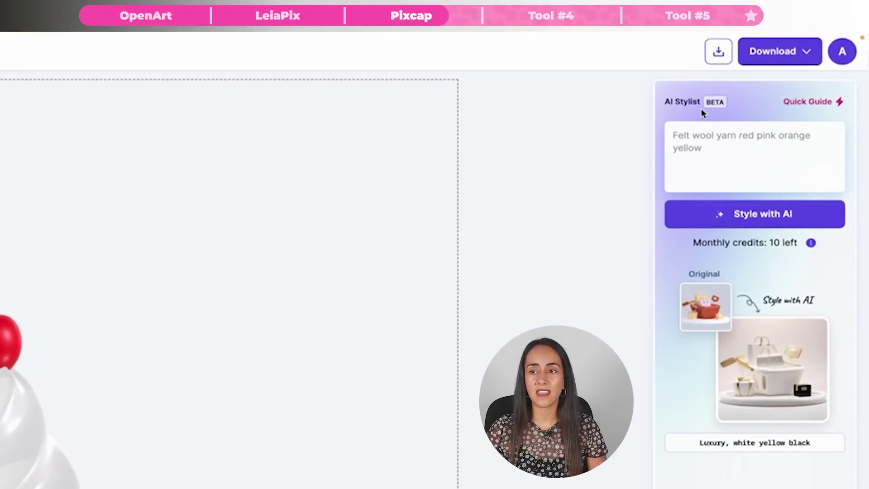
# - Replace the AI Stylist prompt with the pasted super realistic waffle-cone sundae description
pyautogui.click(791, 130)
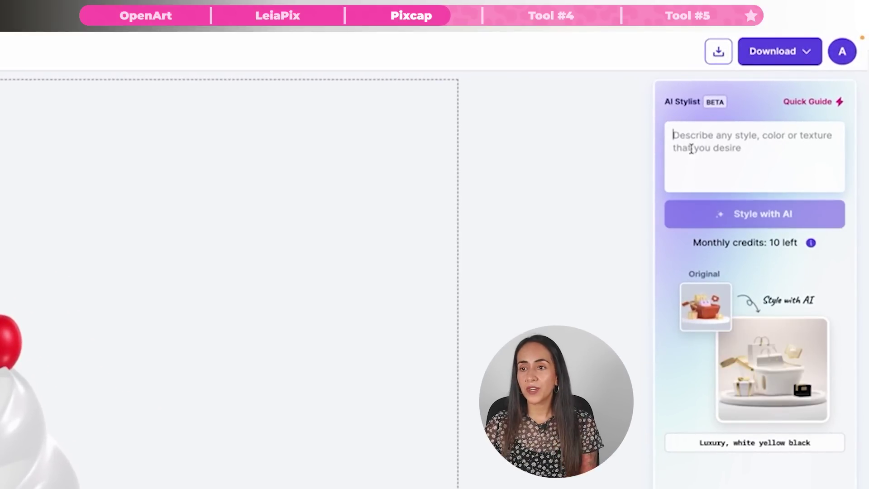
pyautogui.write('sundae ice cream, waffle cone, with cherry on top, super realistic 4k')
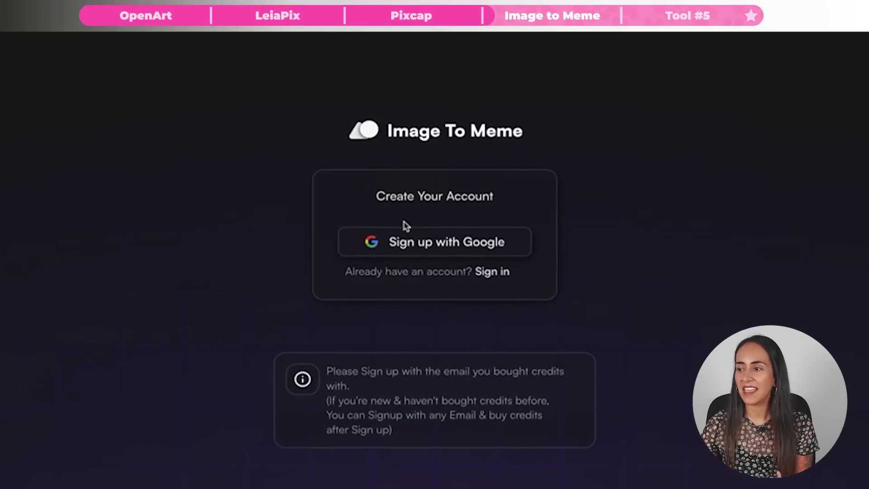
# - Sign up for Image to Meme with a Google account
pyautogui.click(468, 248)
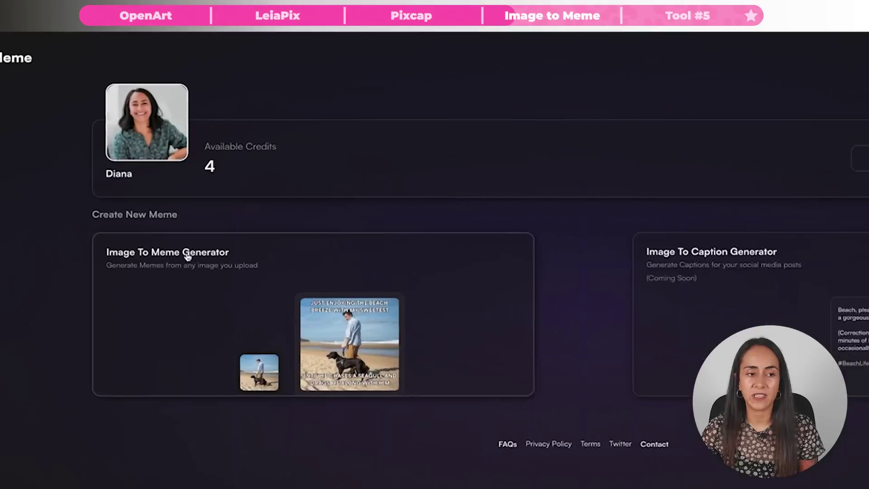
# - Upload the JPG photo of the woman eating food into the Image To Meme Generator
pyautogui.click(227, 171)
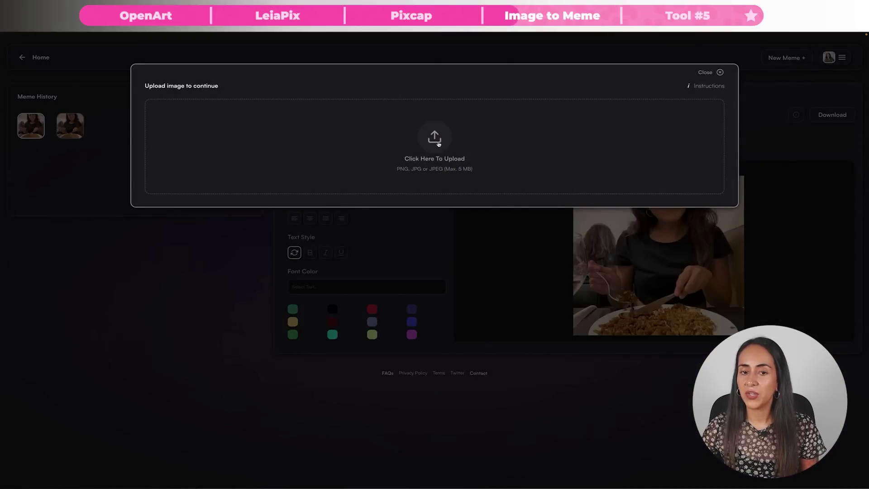
pyautogui.click(437, 143)
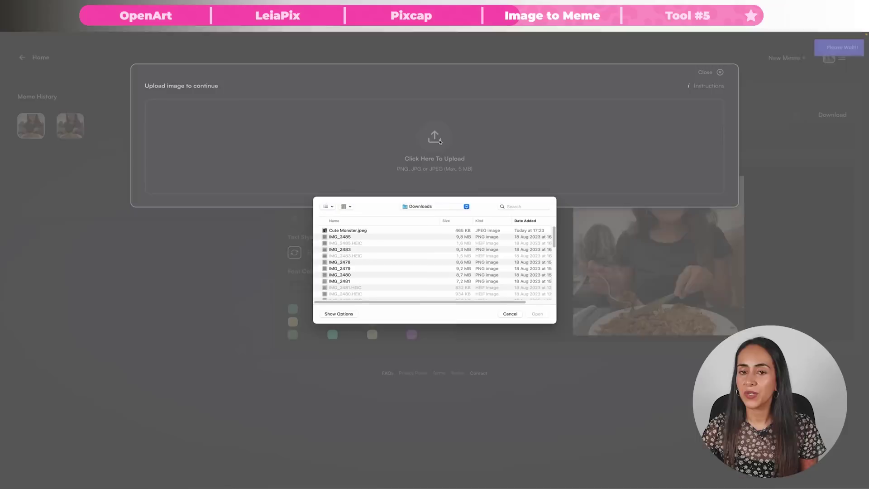
pyautogui.scroll(-5, 392, 265)
pyautogui.click(391, 254)
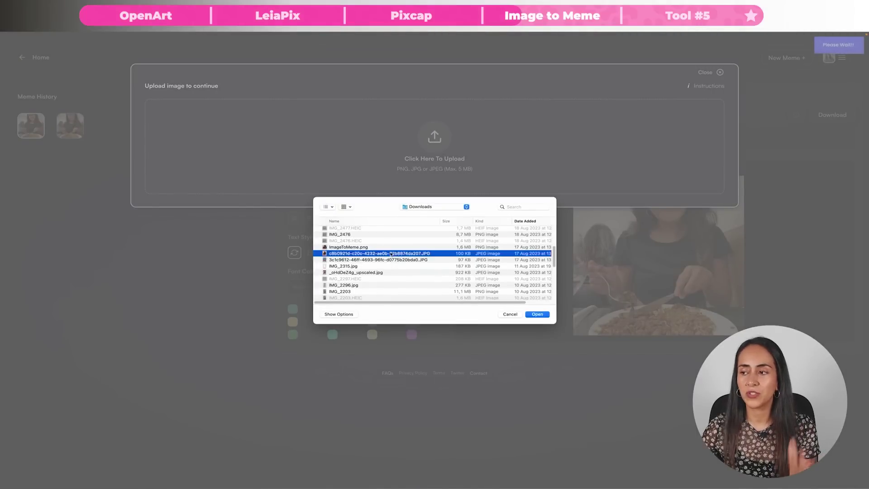
pyautogui.click(537, 314)
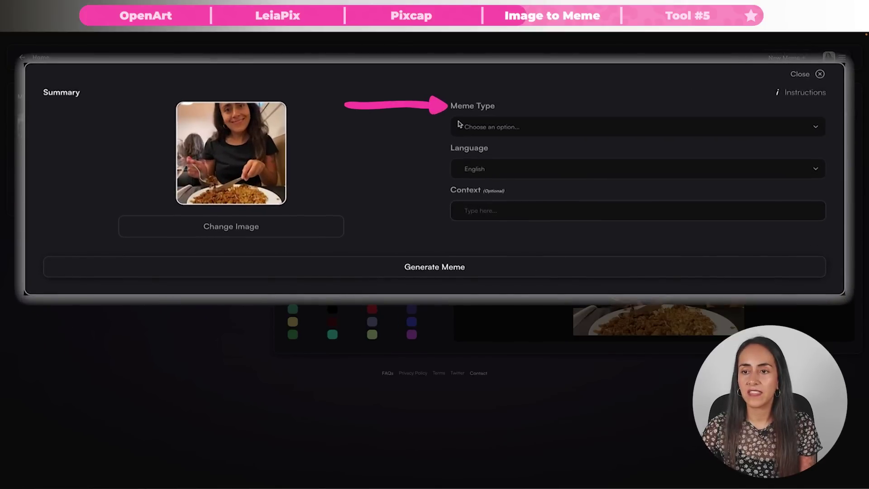
# - Set Meme Type to Sarcastic Meme and Language to English
pyautogui.click(820, 129)
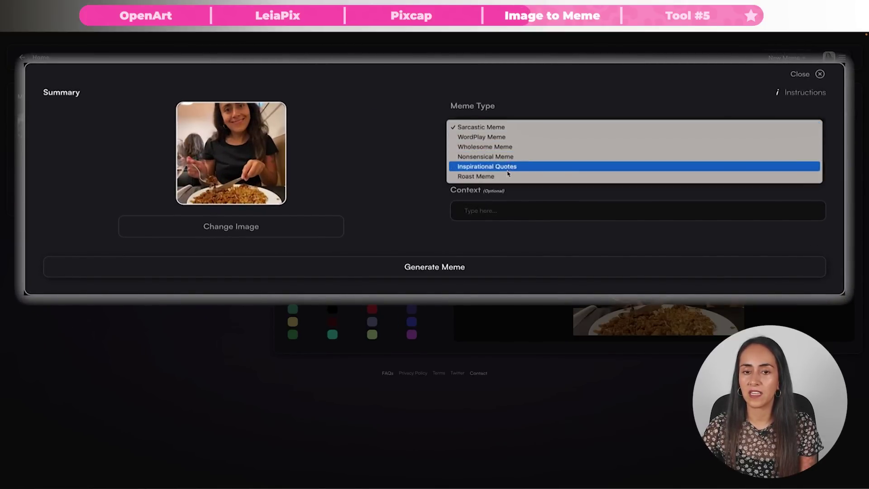
pyautogui.click(491, 128)
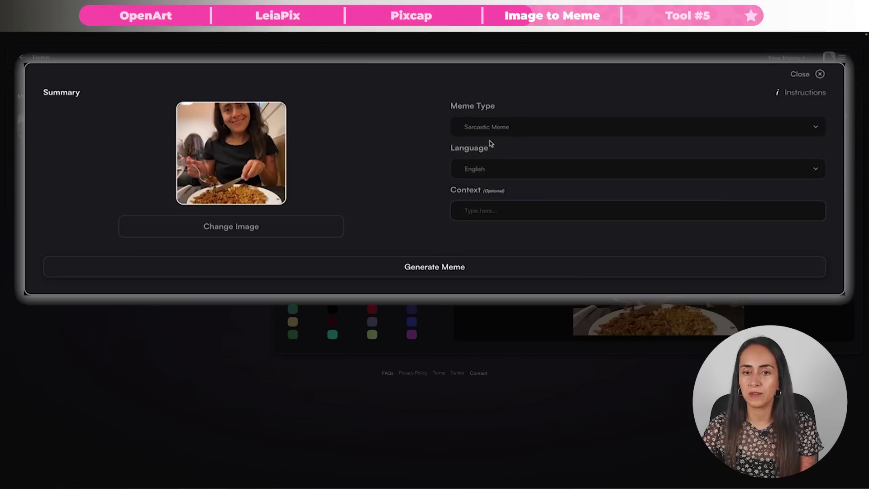
pyautogui.click(522, 172)
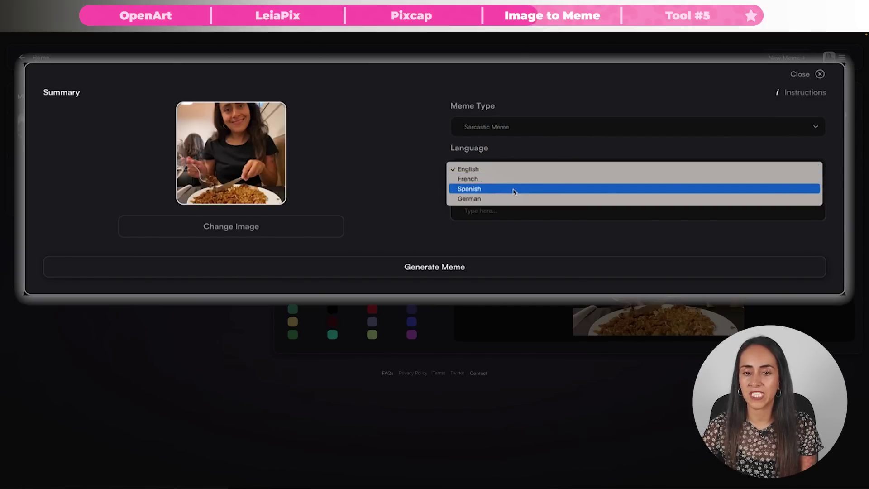
pyautogui.click(514, 151)
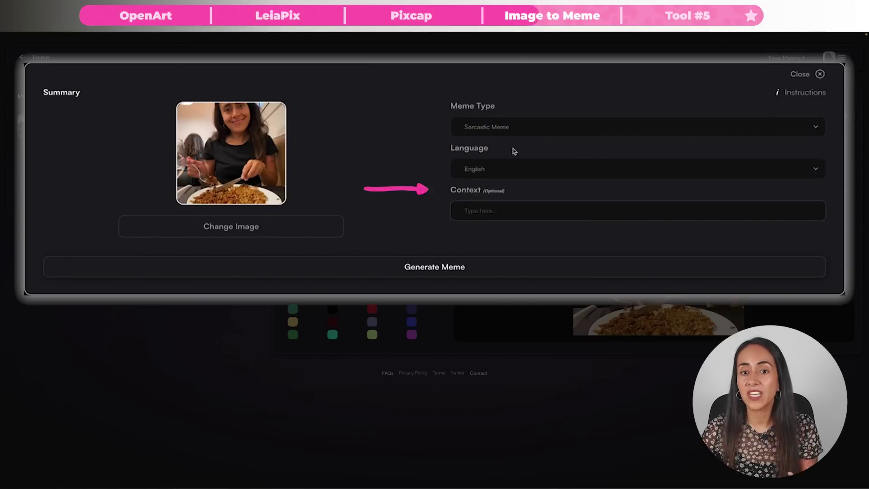
pyautogui.click(516, 214)
# - Generate the meme, view caption variants 2, 3 and 4, then select variant 1's top caption
pyautogui.click(409, 268)
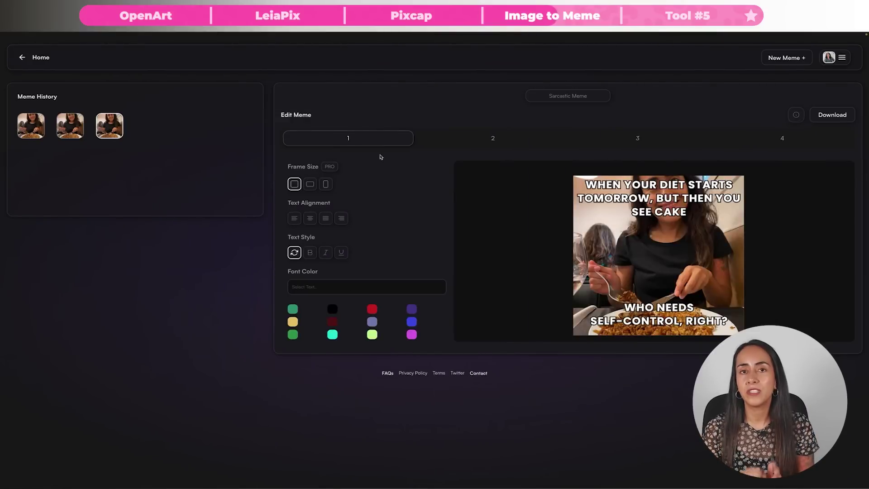
pyautogui.click(331, 141)
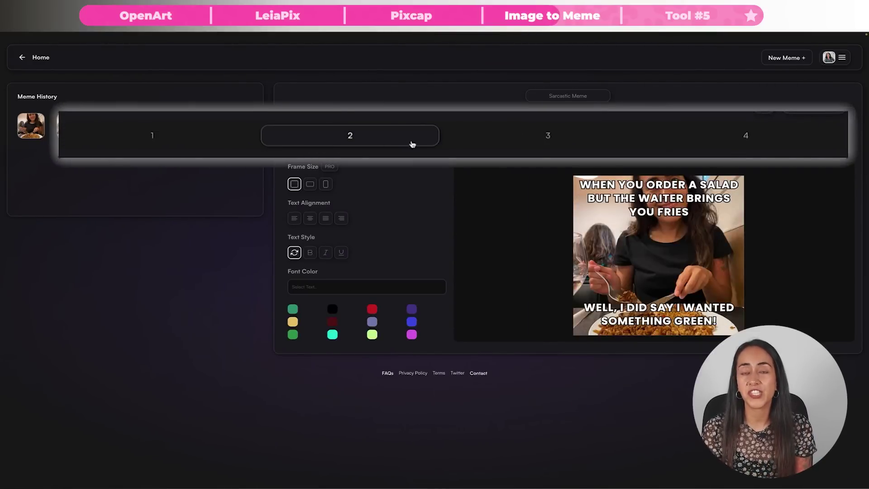
pyautogui.click(573, 134)
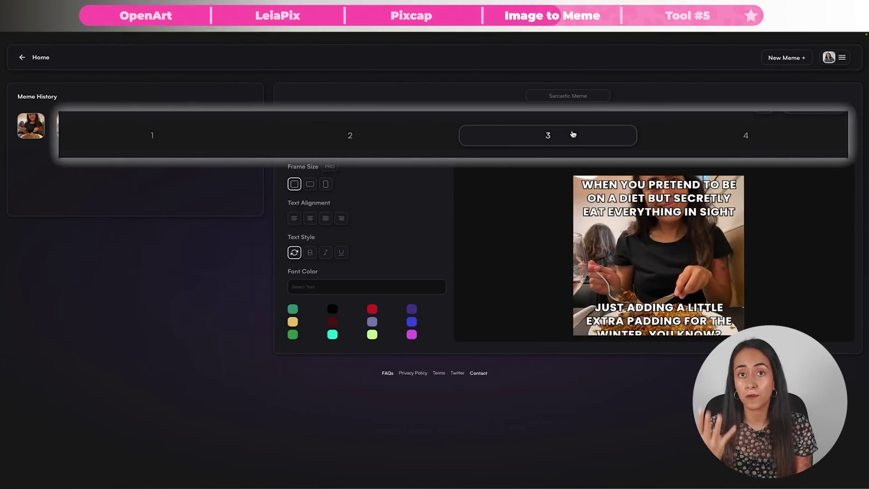
pyautogui.click(745, 140)
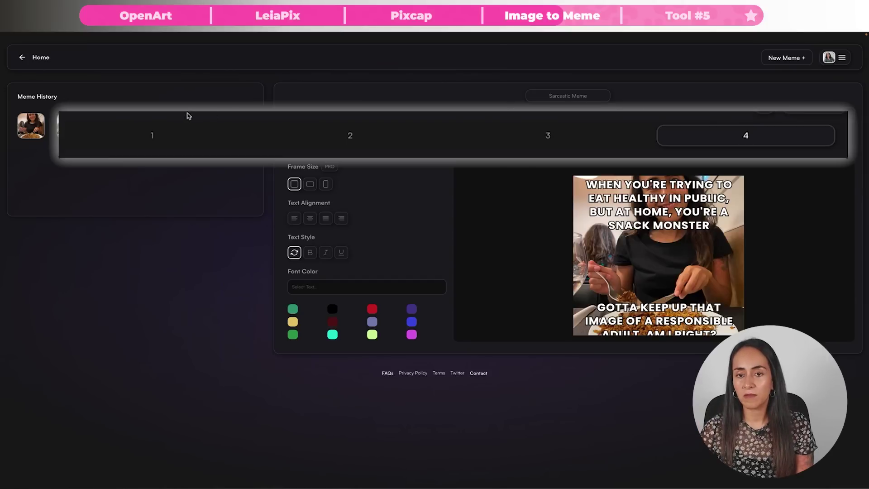
pyautogui.click(161, 137)
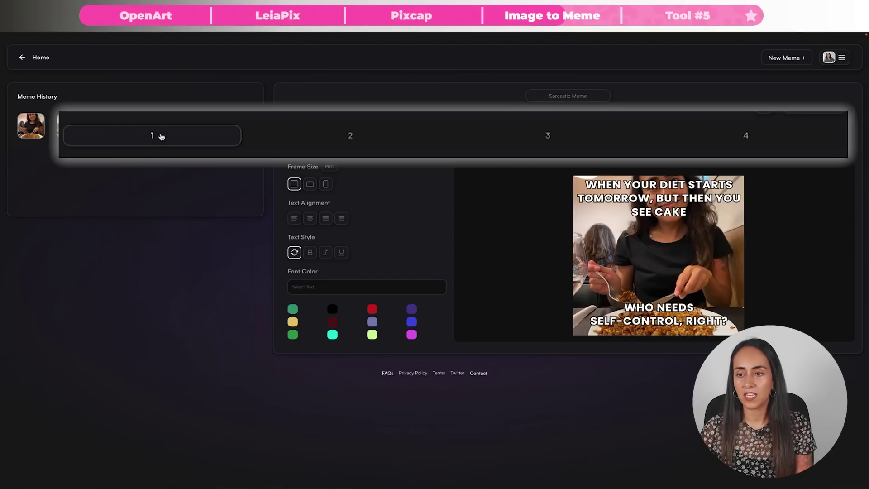
pyautogui.click(721, 215)
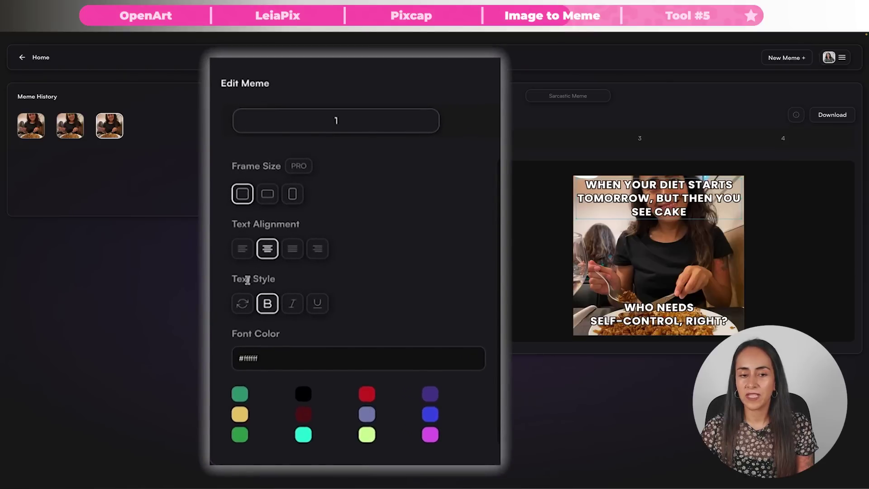
pyautogui.click(267, 363)
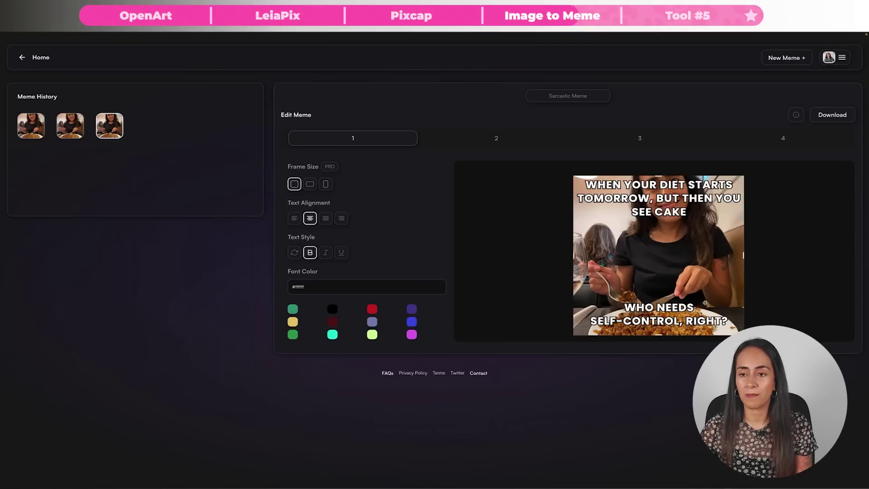
# - Delete the bottom caption, move the top caption mid-image, and remove STARTS TOMORROW
pyautogui.press('Delete')
pyautogui.moveTo(694, 195); pyautogui.dragTo(696, 254)
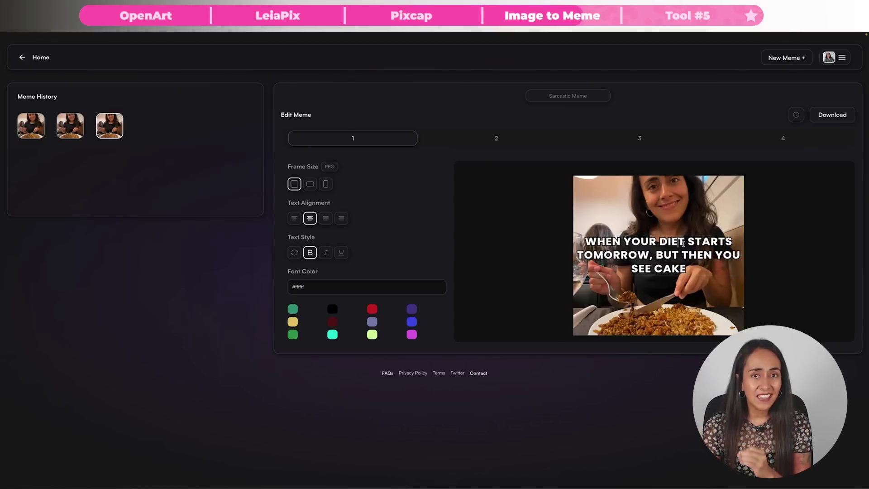
pyautogui.write('ON A')
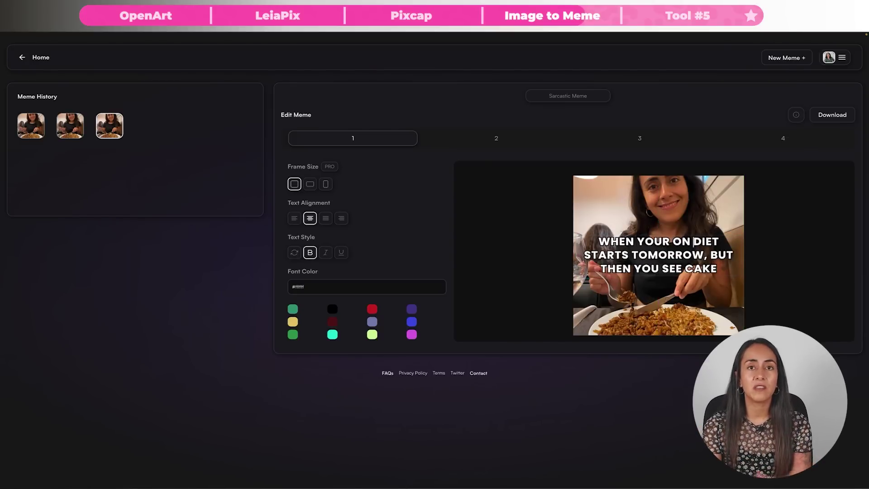
pyautogui.moveTo(702, 256); pyautogui.dragTo(725, 242)
pyautogui.press('BackSpace')
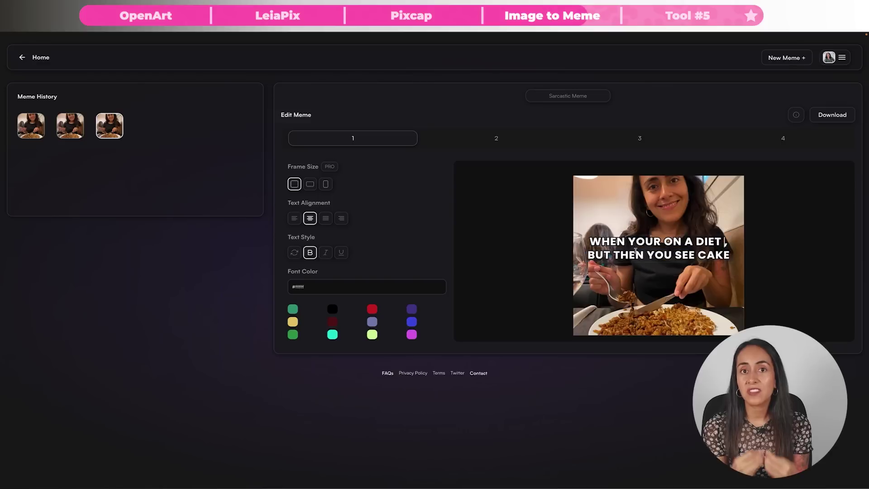
pyautogui.press('Return')
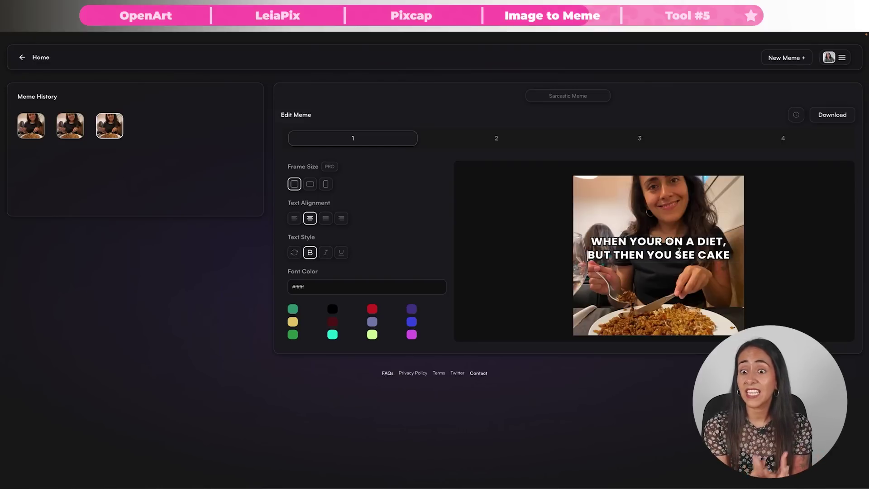
# - Replace THEN and CAKE with PAELLA and add a third line reading ON THE MENU
pyautogui.moveTo(618, 255); pyautogui.dragTo(720, 256)
pyautogui.press('BackSpace')
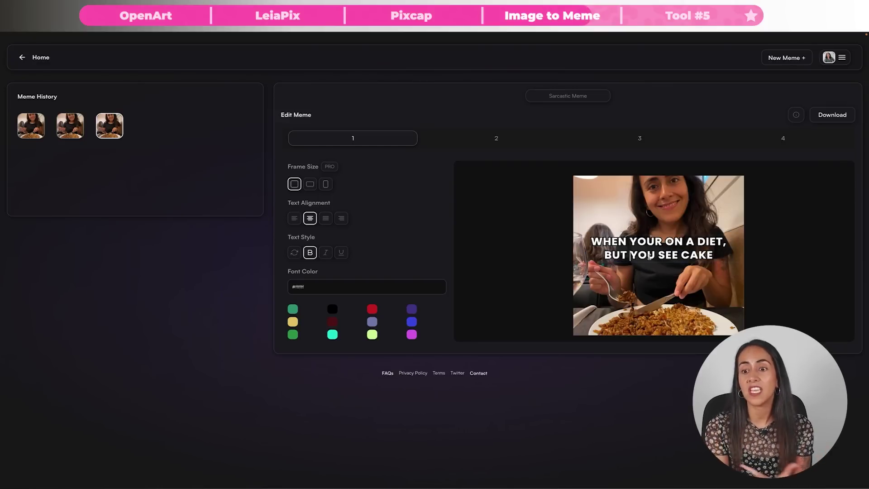
pyautogui.press('BackSpace')
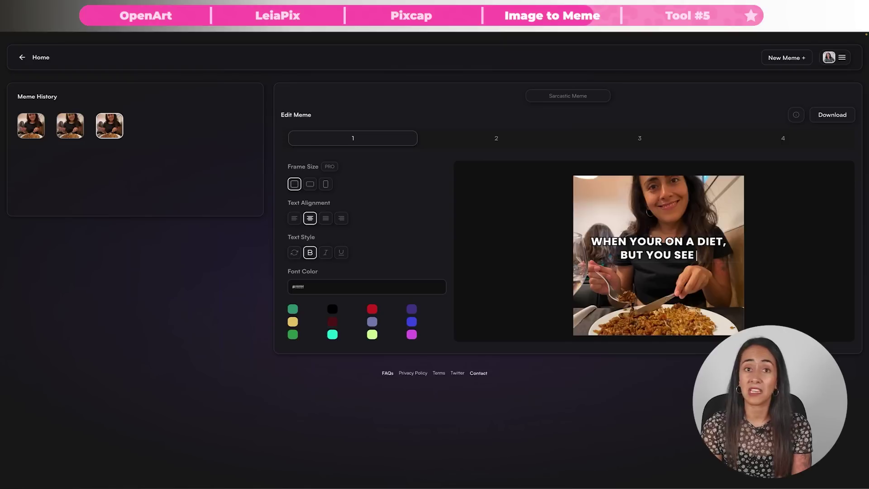
pyautogui.write('PAELLA')
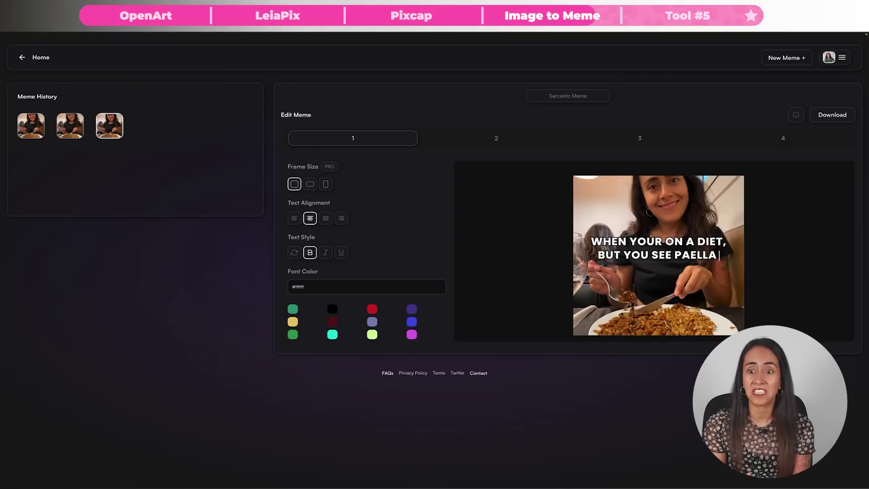
pyautogui.press('Return')
pyautogui.write('ON THE MENU')
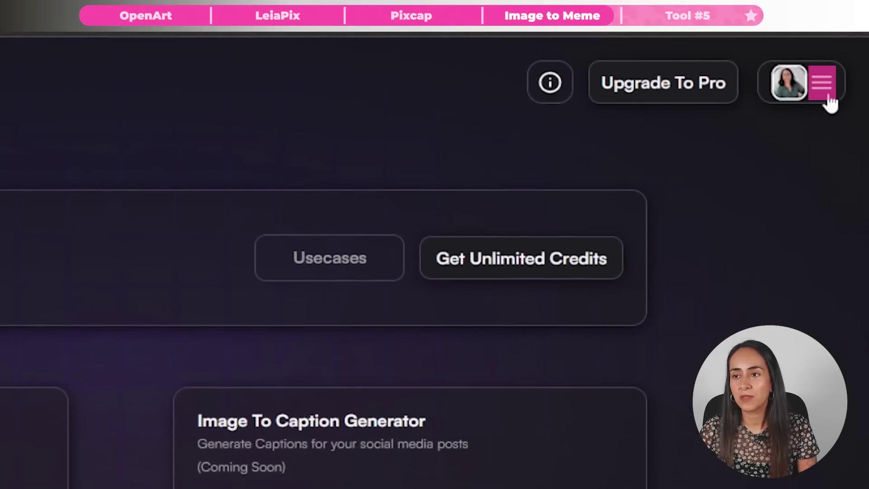
# - Bring up the Earn Credits options from the top-right account menu
pyautogui.click(827, 89)
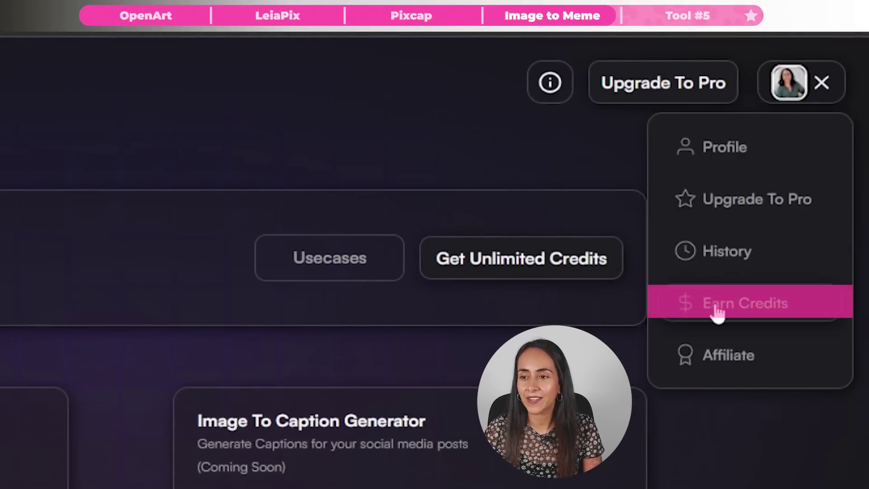
pyautogui.click(739, 319)
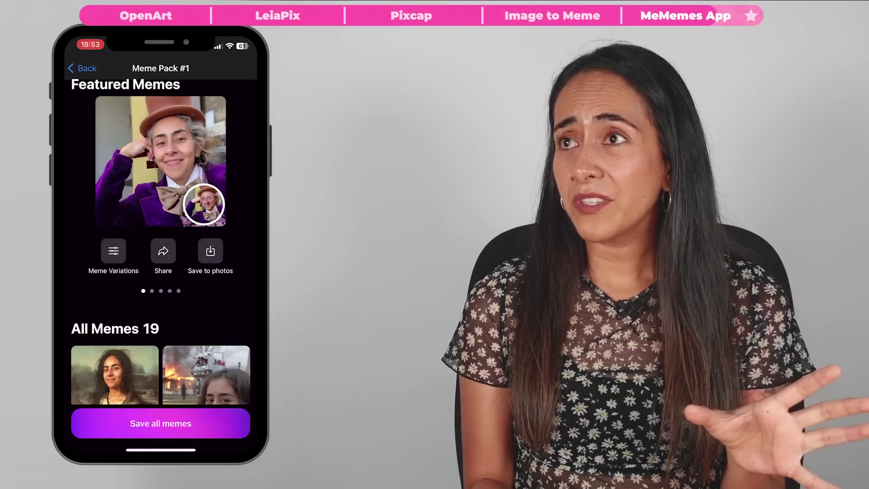
pyautogui.scroll(1, 161, 226)
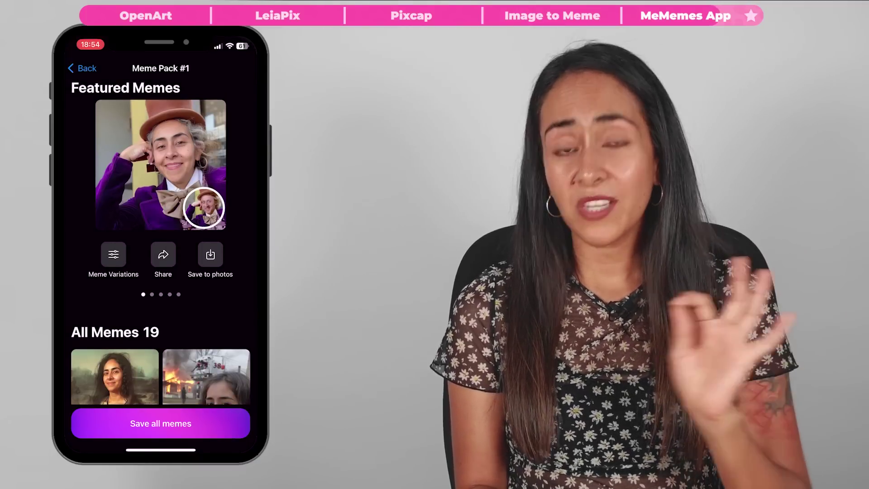
pyautogui.scroll(-6, 160, 245)
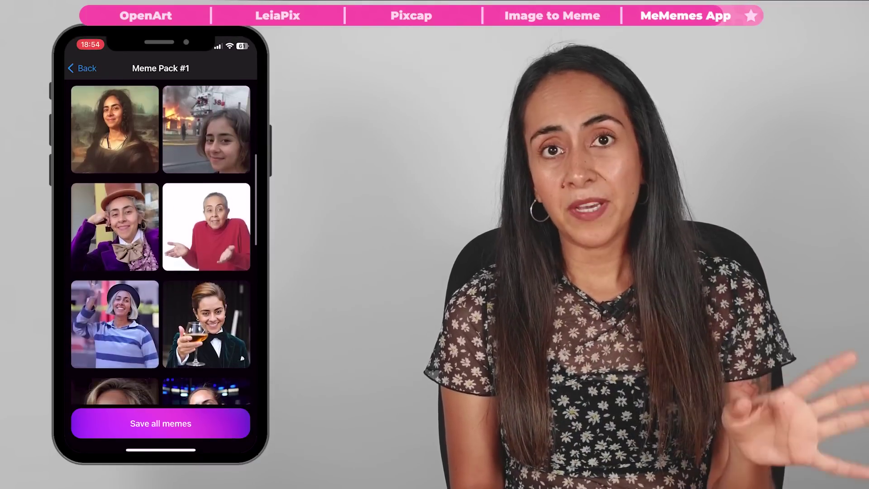
pyautogui.scroll(-7, 161, 244)
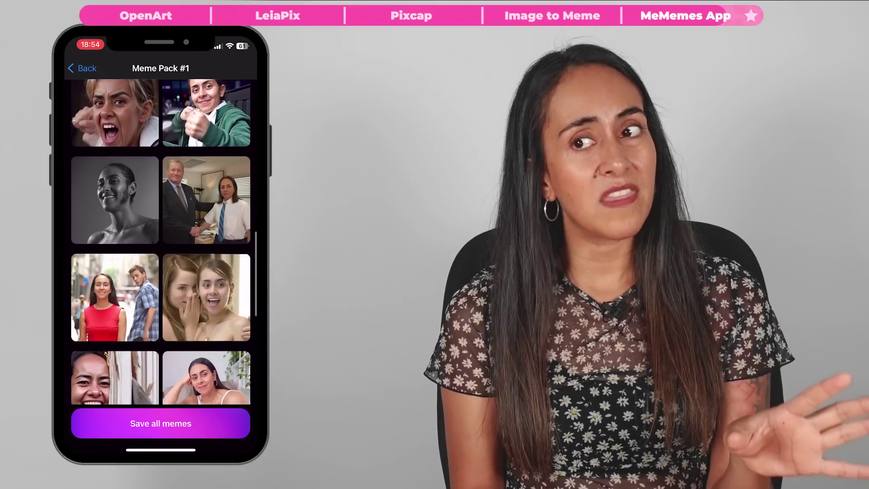
pyautogui.scroll(-6, 160, 245)
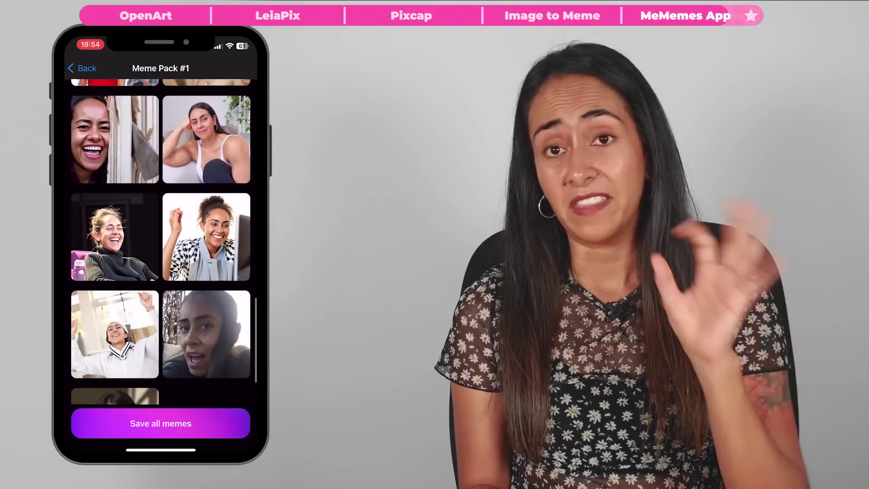
pyautogui.scroll(-2, 161, 245)
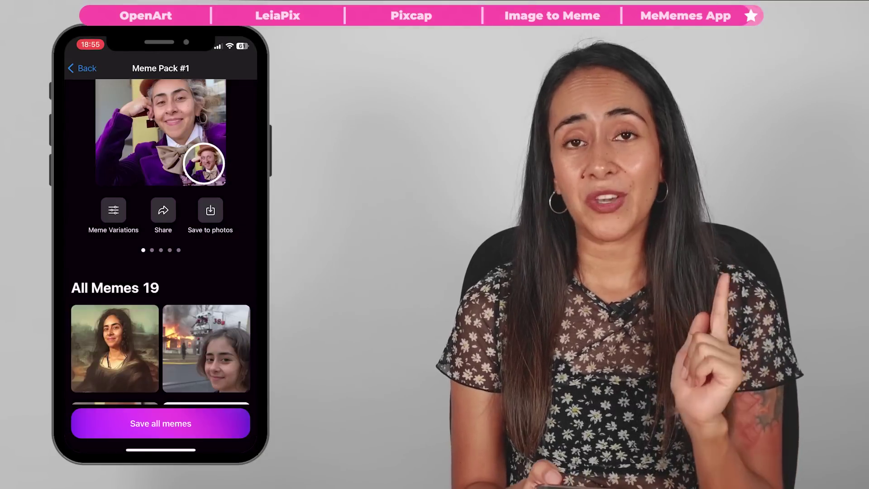
# - Save Option 4 of the Mona Lisa meme to photos, with See original switched off
pyautogui.scroll(-3, 165, 241)
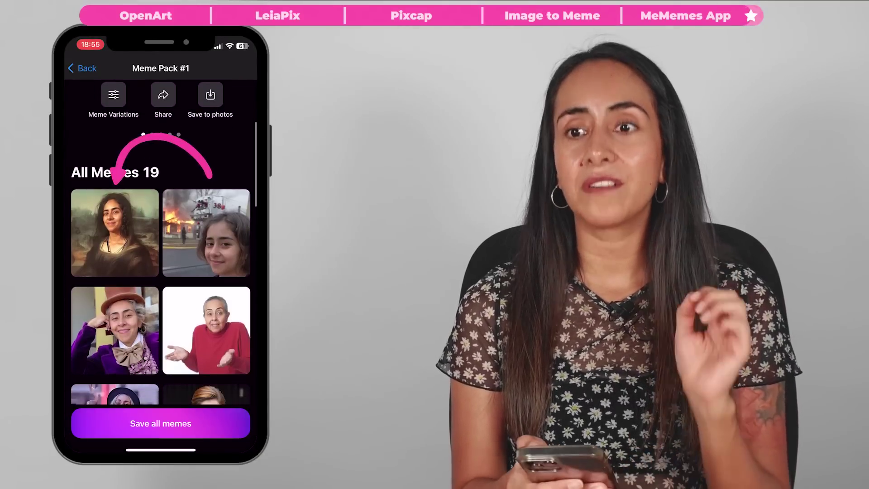
pyautogui.click(115, 233)
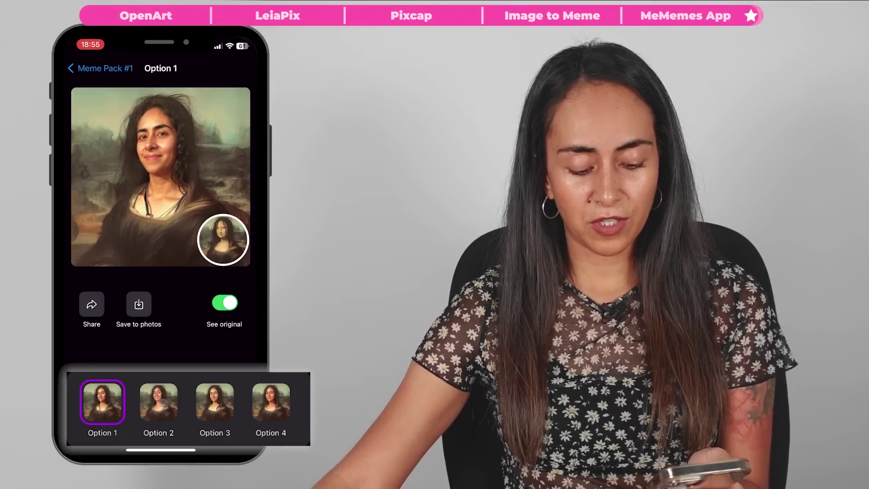
pyautogui.click(163, 403)
pyautogui.click(215, 402)
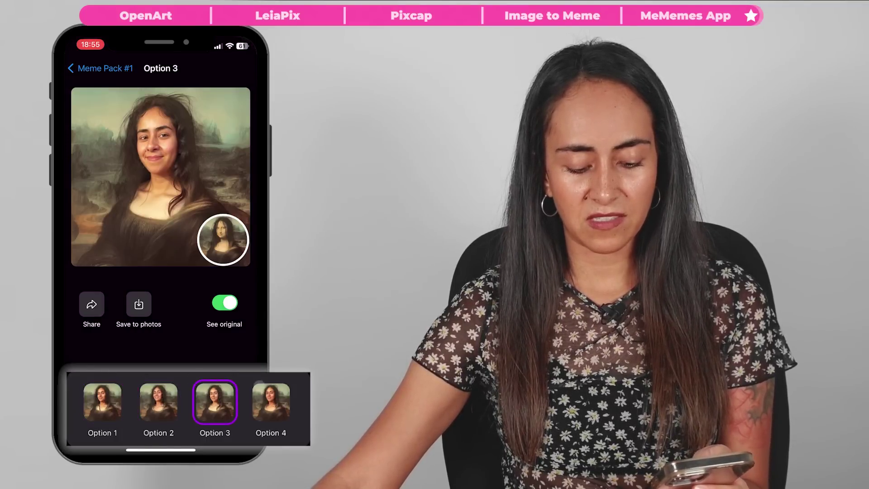
pyautogui.click(271, 402)
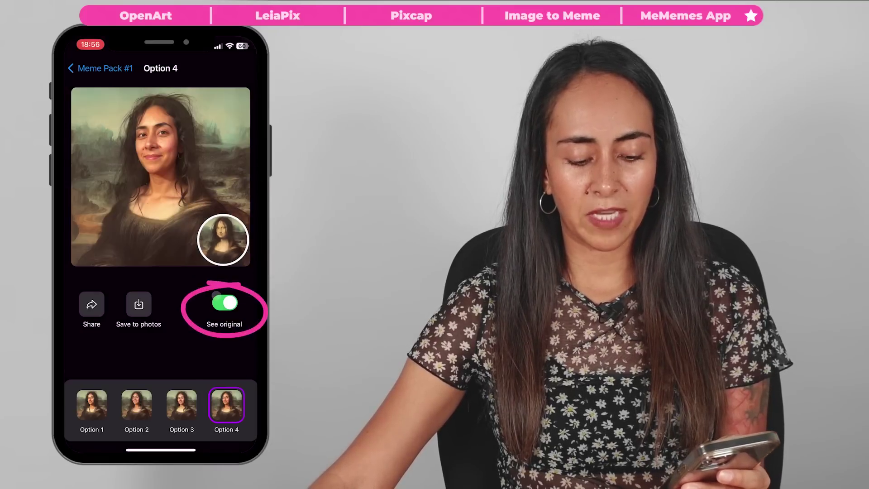
pyautogui.click(220, 299)
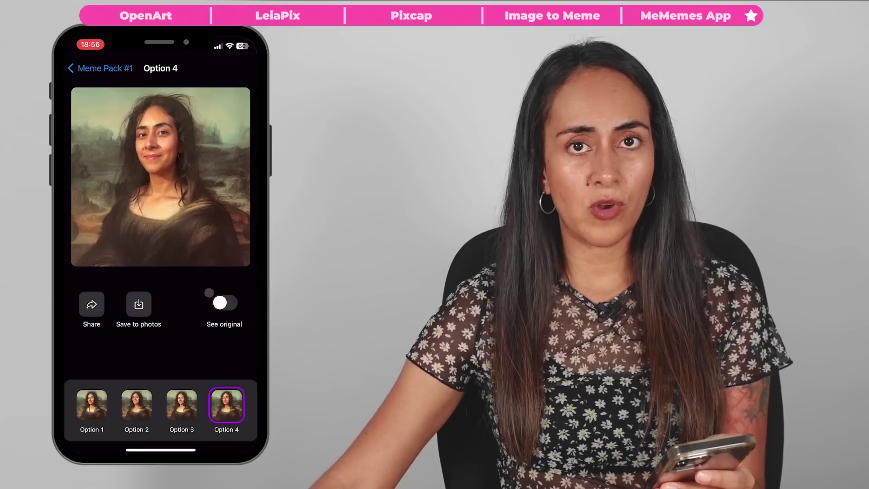
pyautogui.click(139, 304)
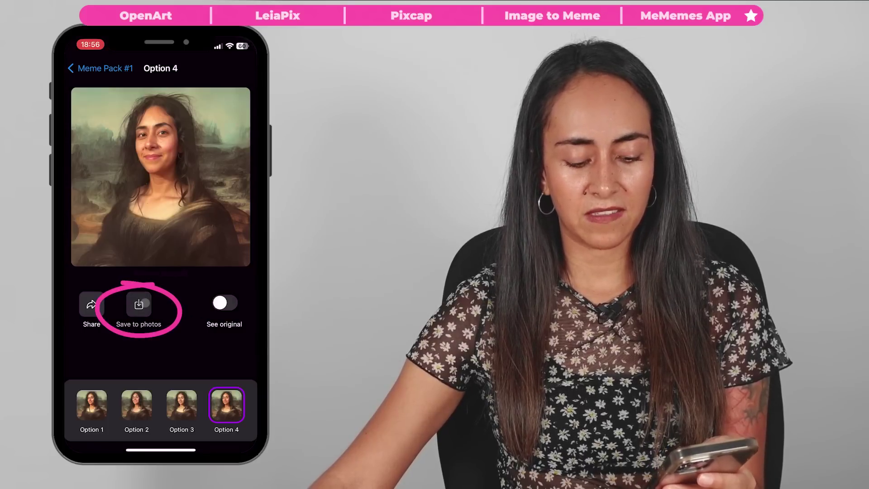